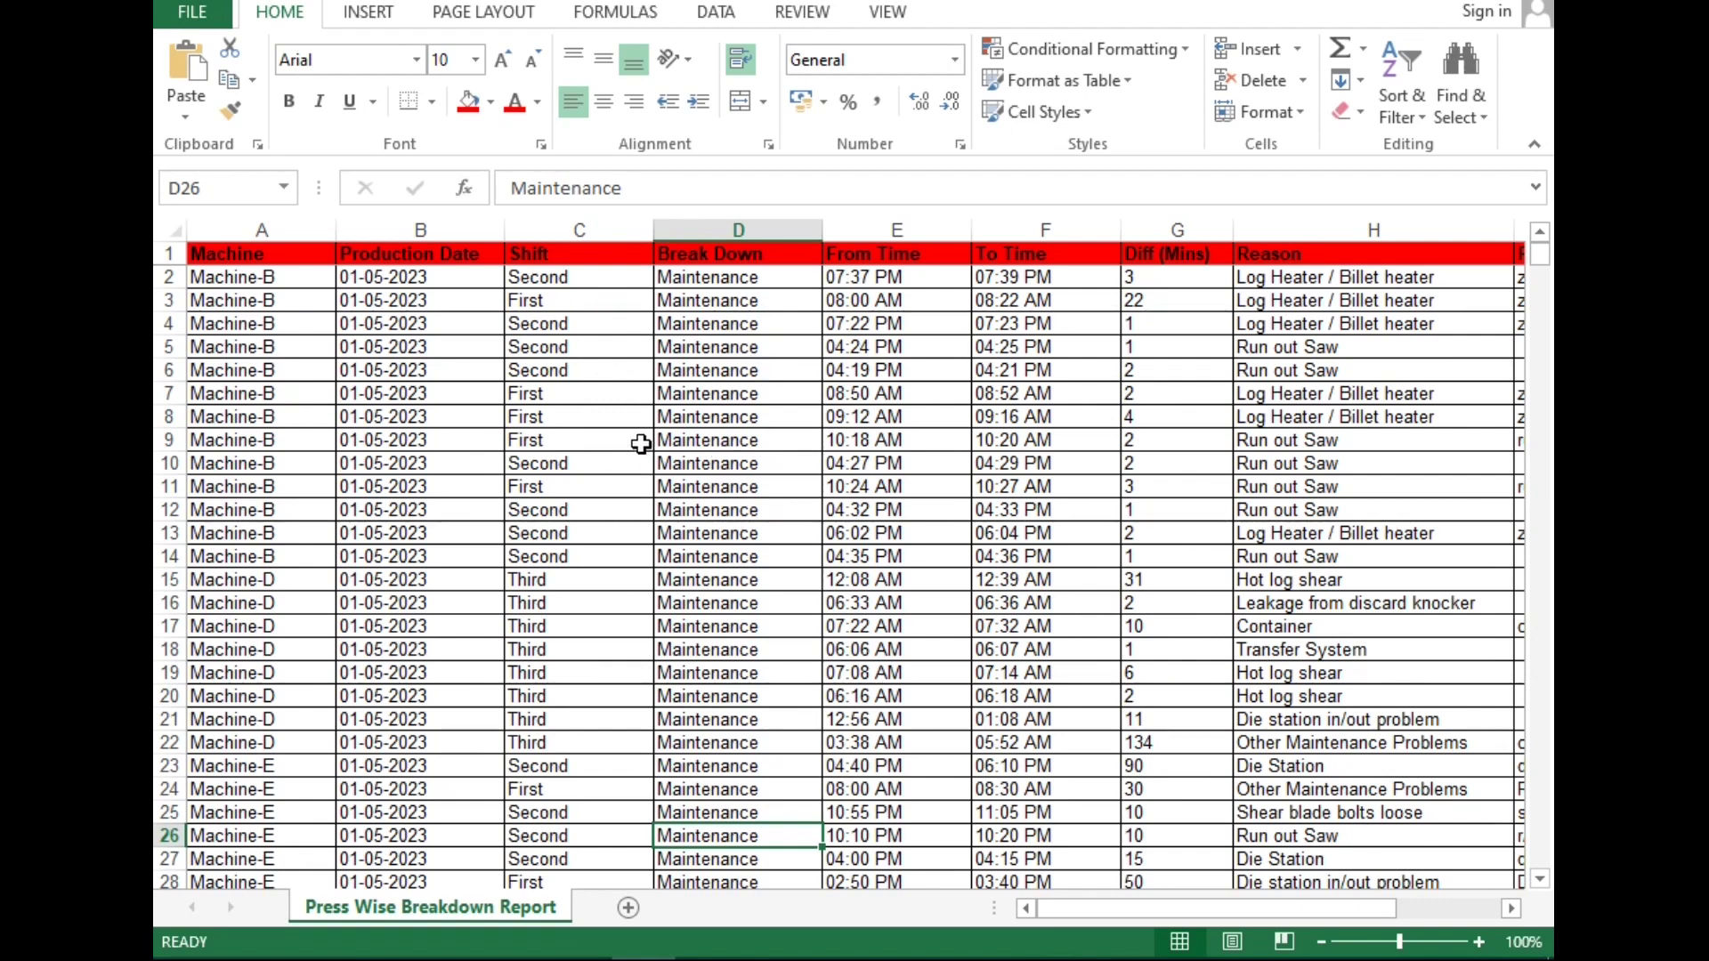
Select the full Press Wise breakdown data from A1 and build an empty PivotTable3 on new Sheet3.
scroll(641, 418, "down", 12)
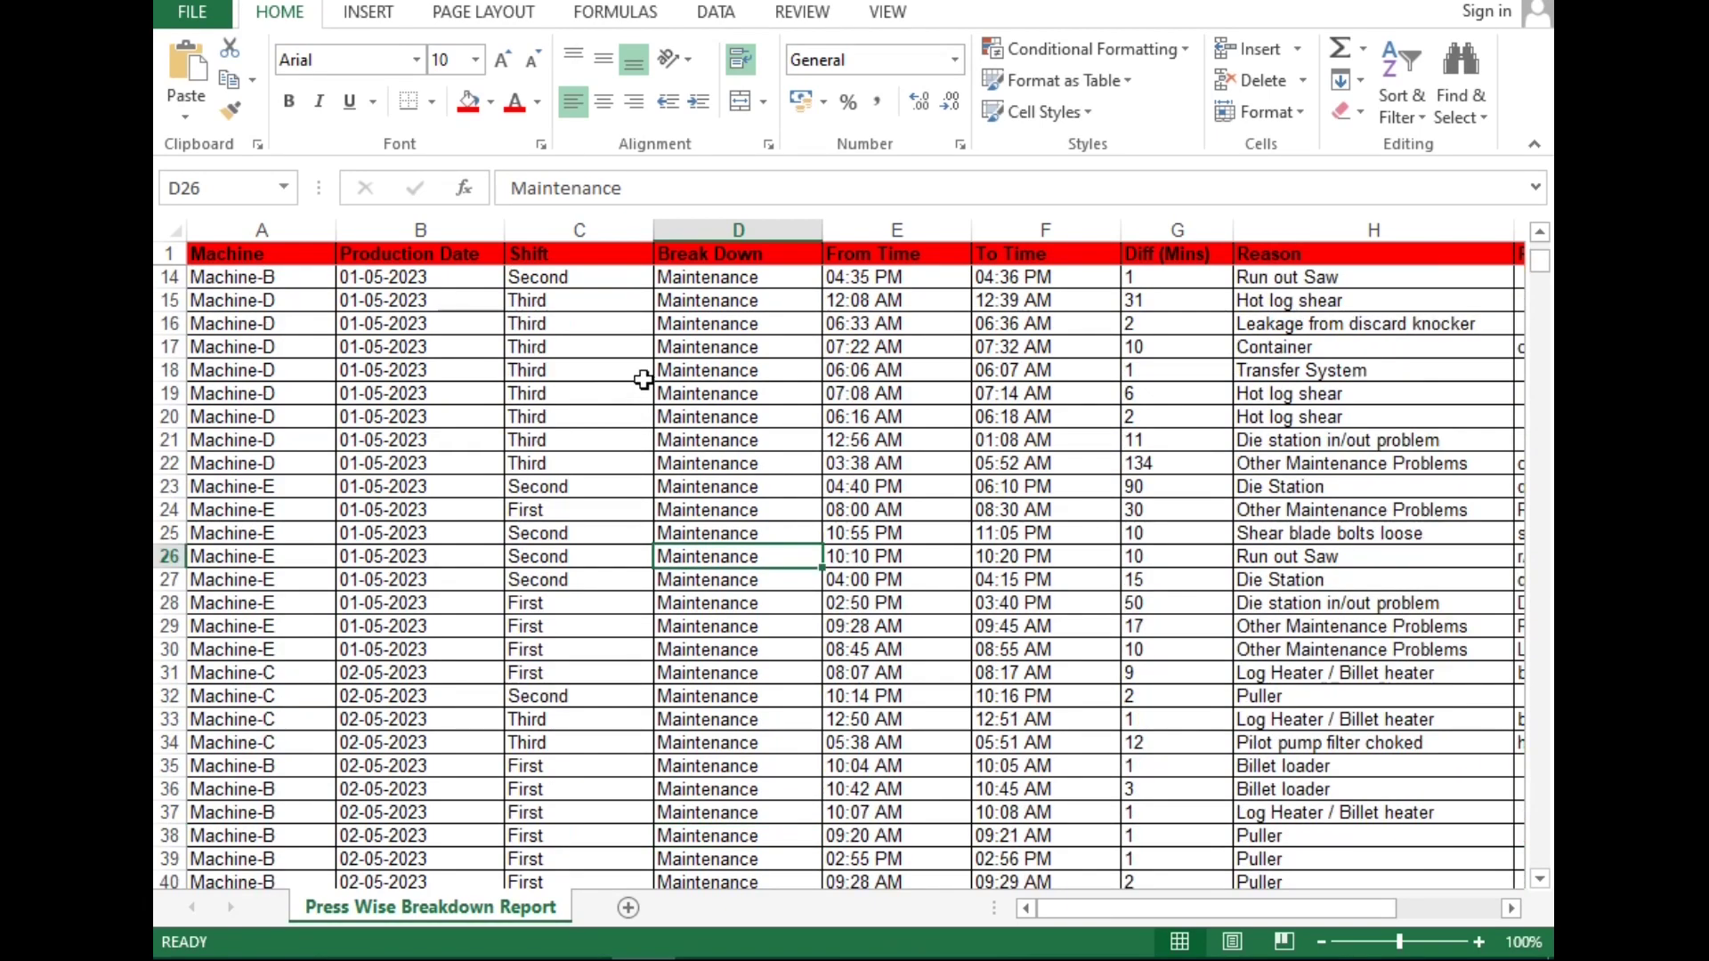
scroll(633, 381, "up", 12)
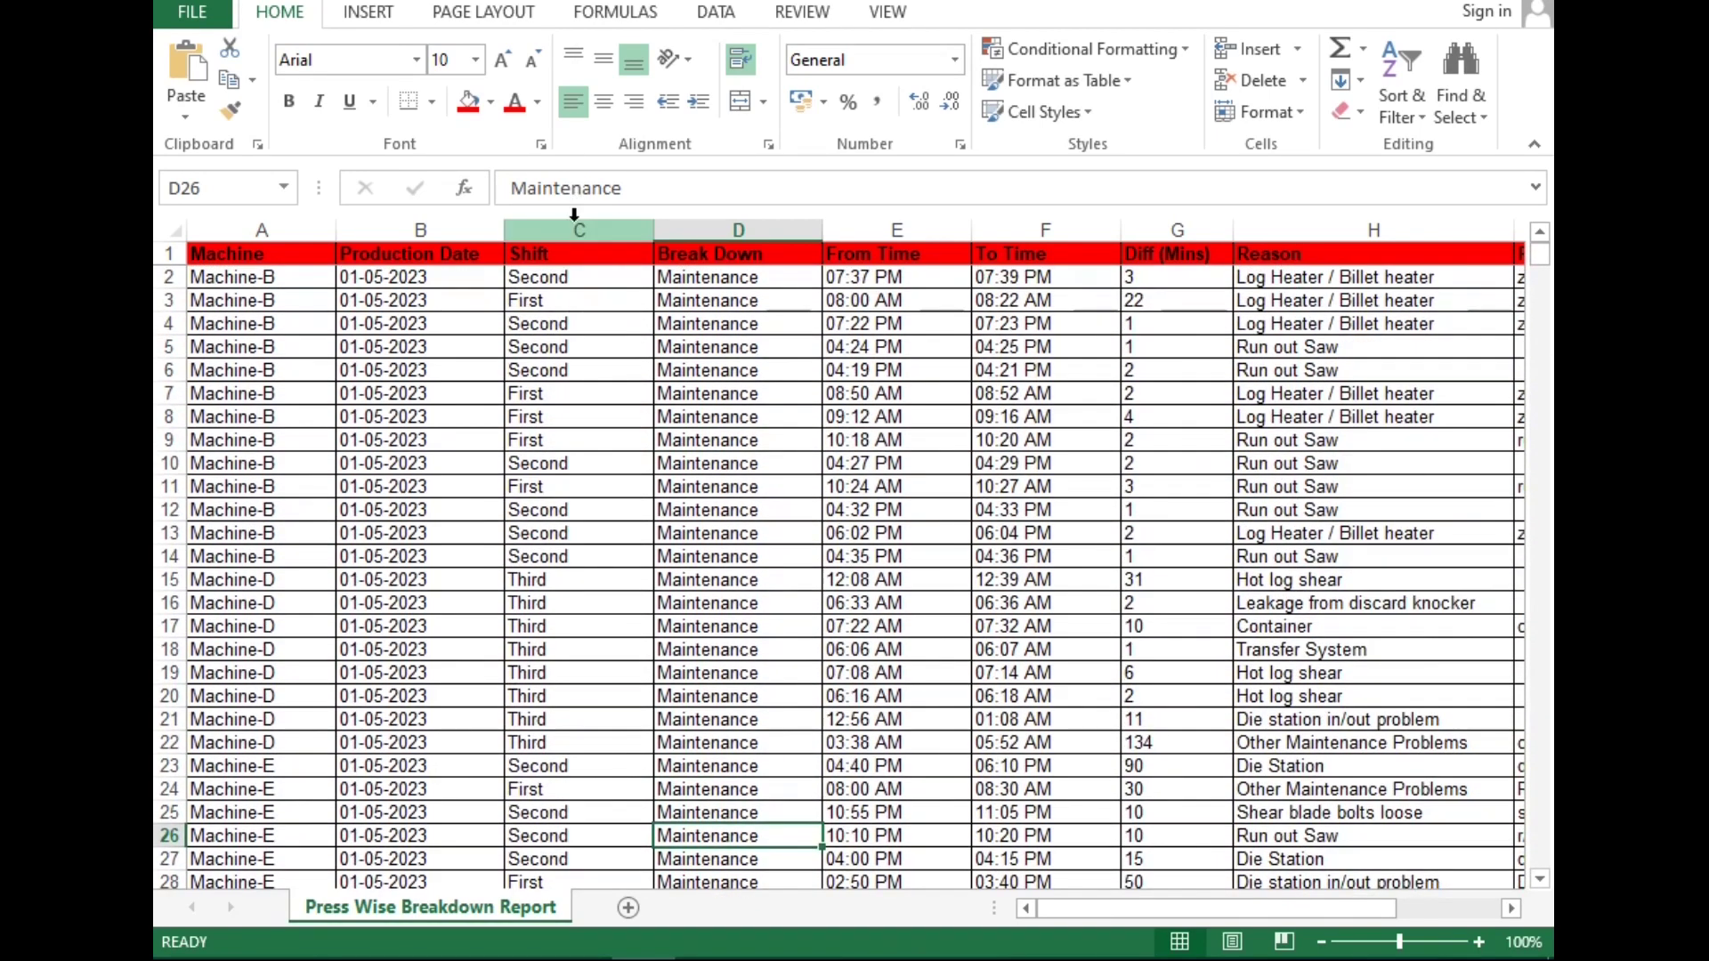
left_click(579, 225)
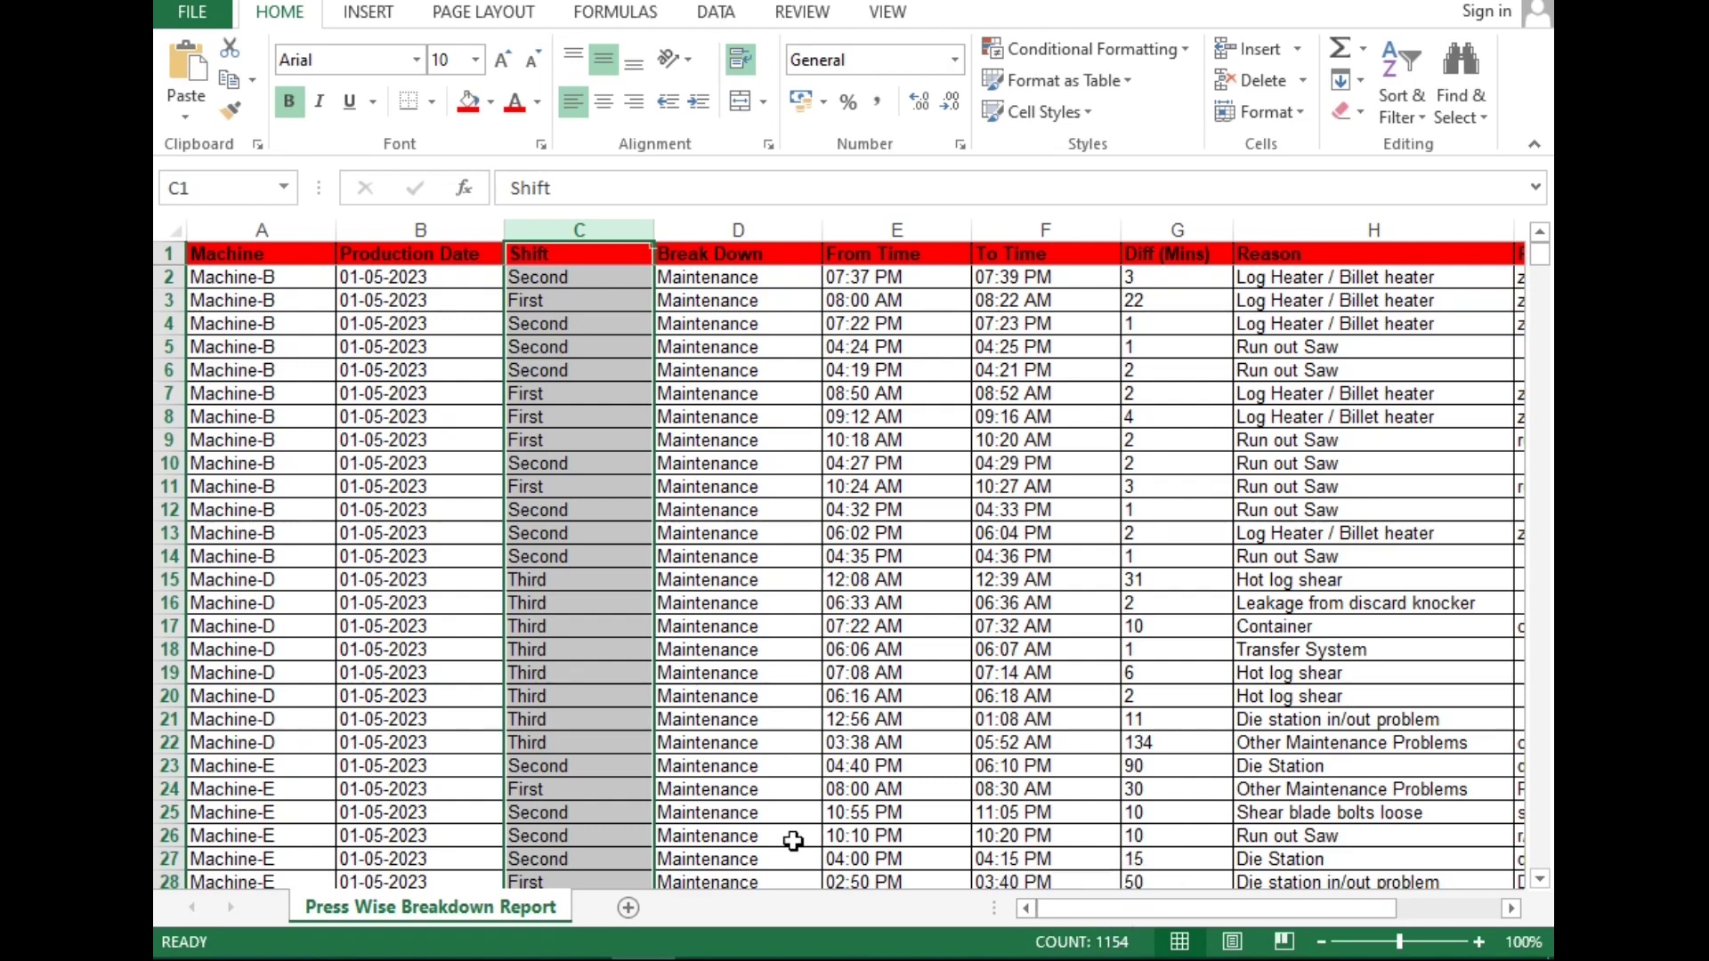
left_click(233, 259)
key("ctrl+shift+Down")
left_click(237, 259)
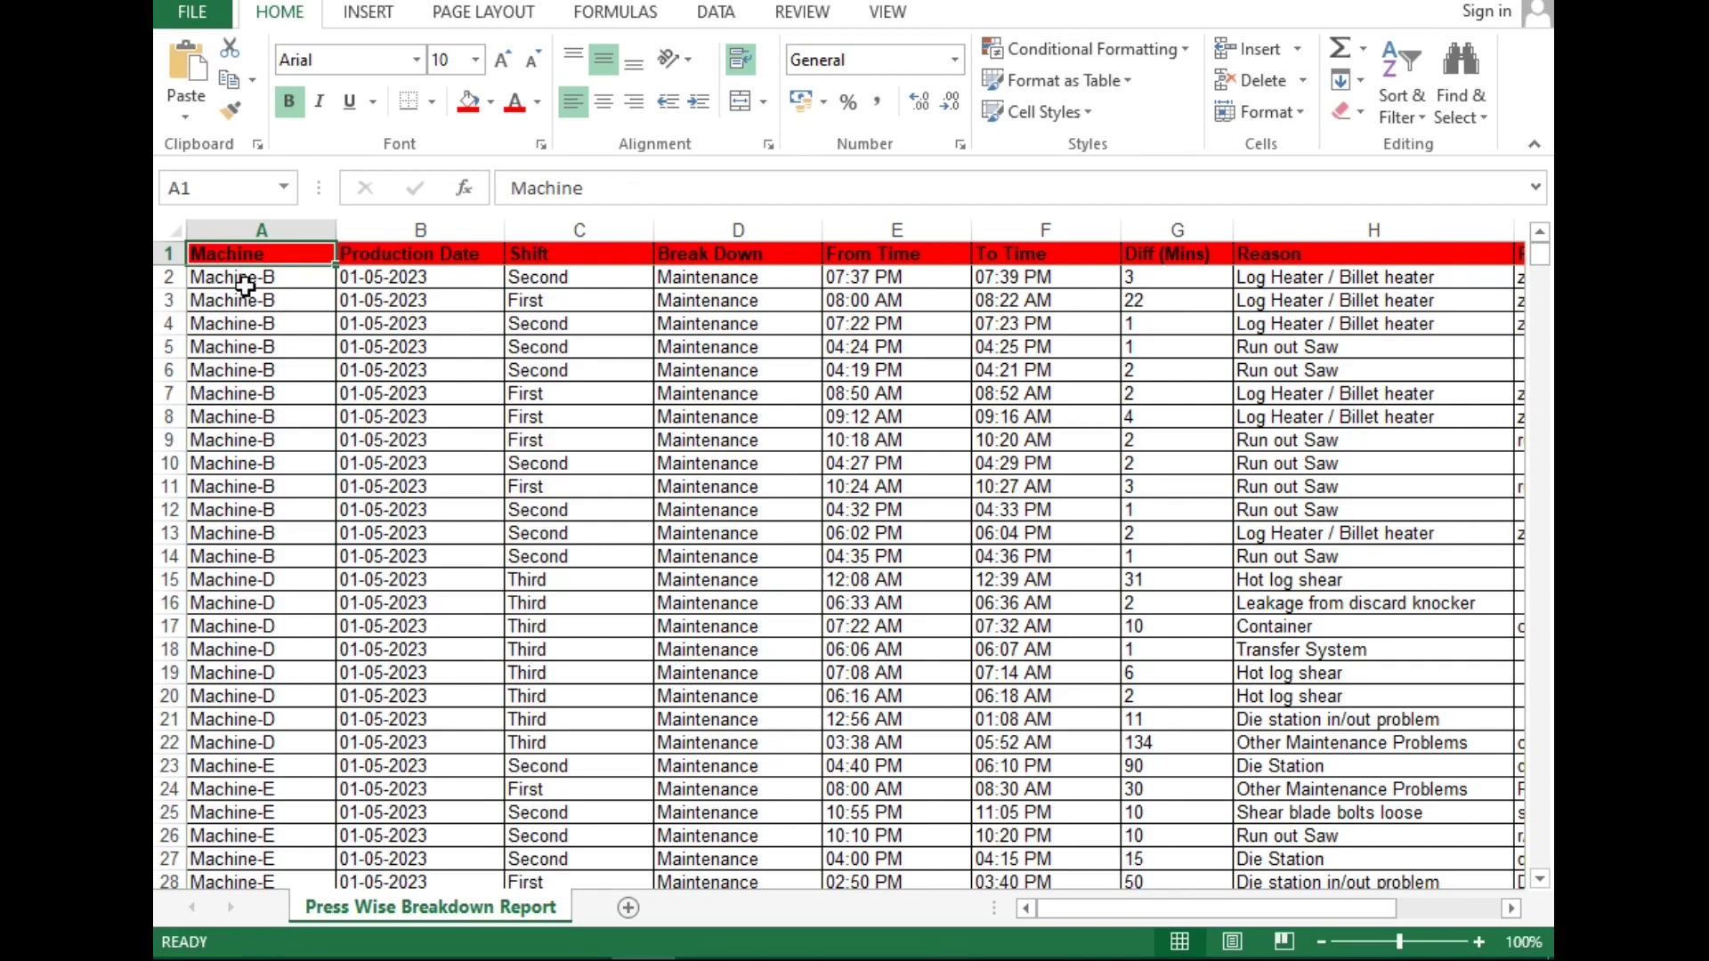
key("ctrl+shift+End")
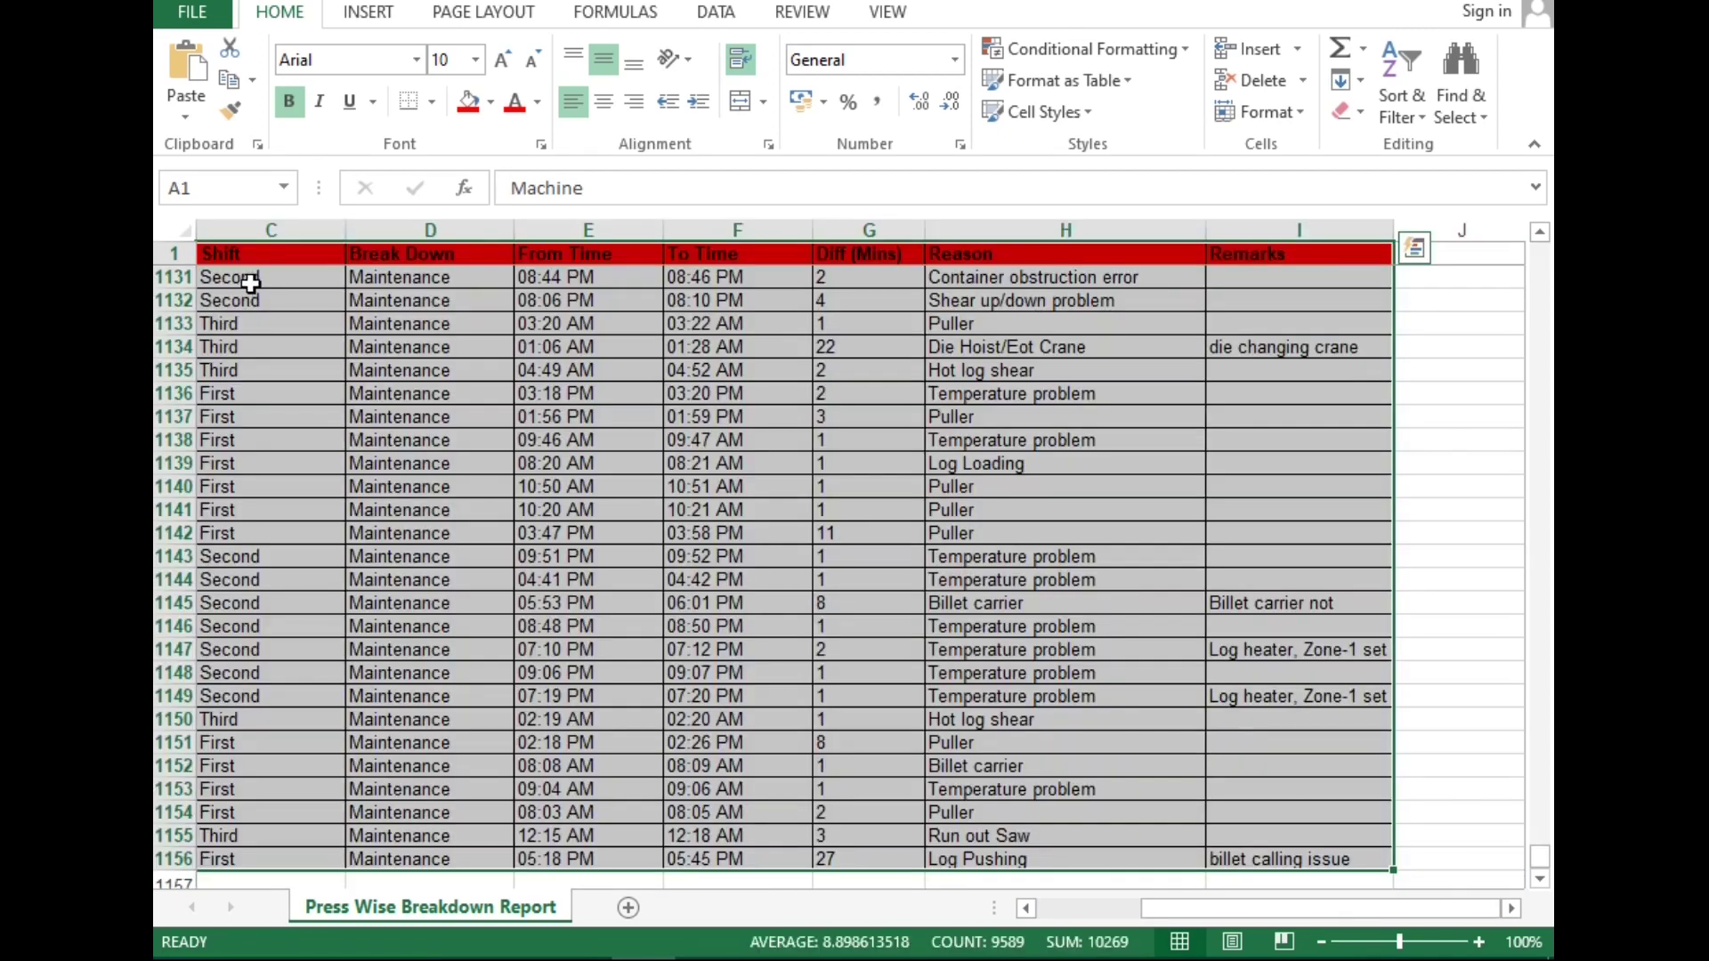
left_click(379, 25)
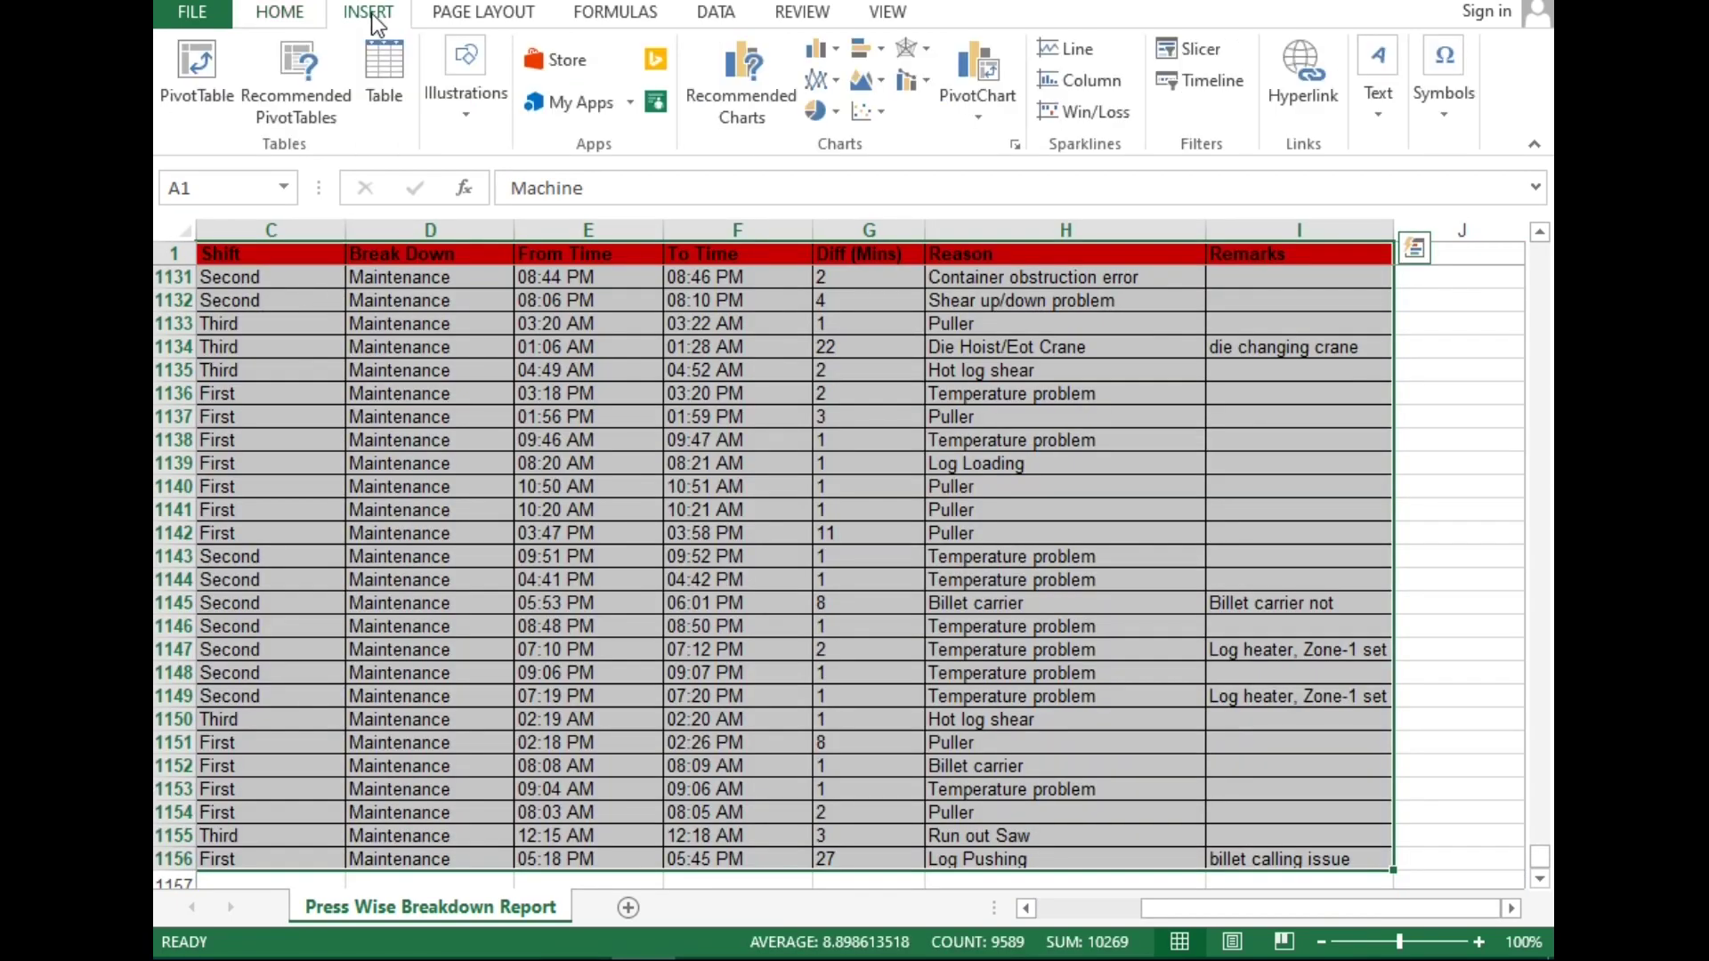
left_click(196, 76)
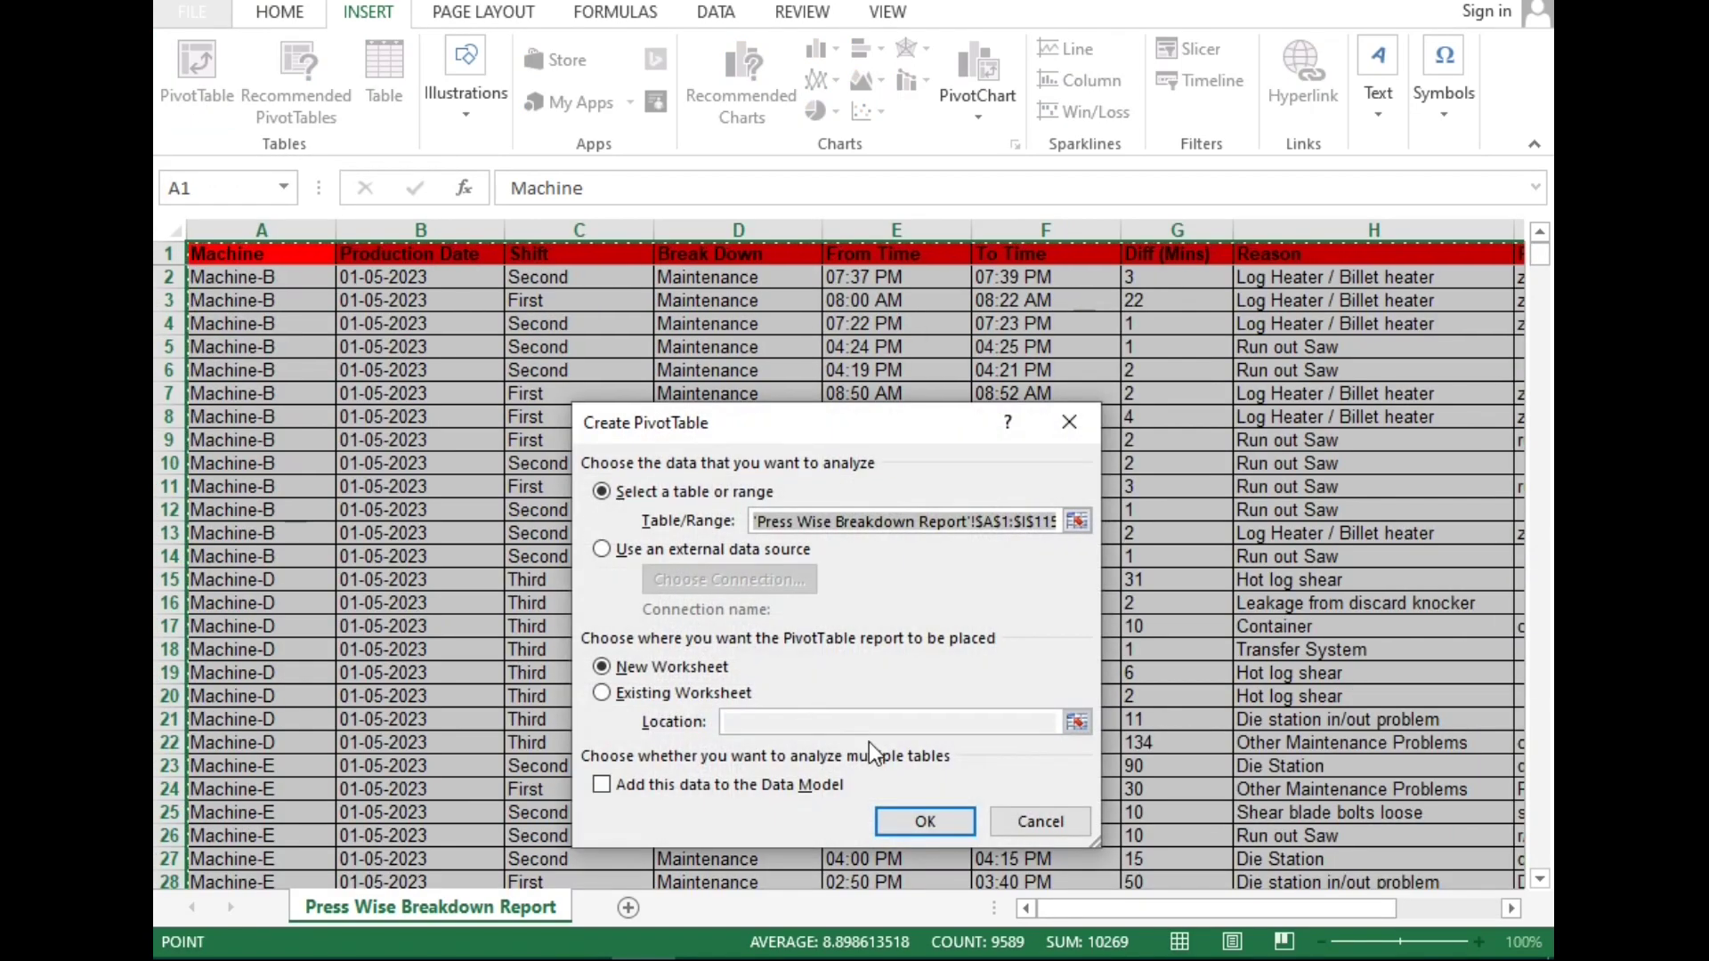
left_click(926, 823)
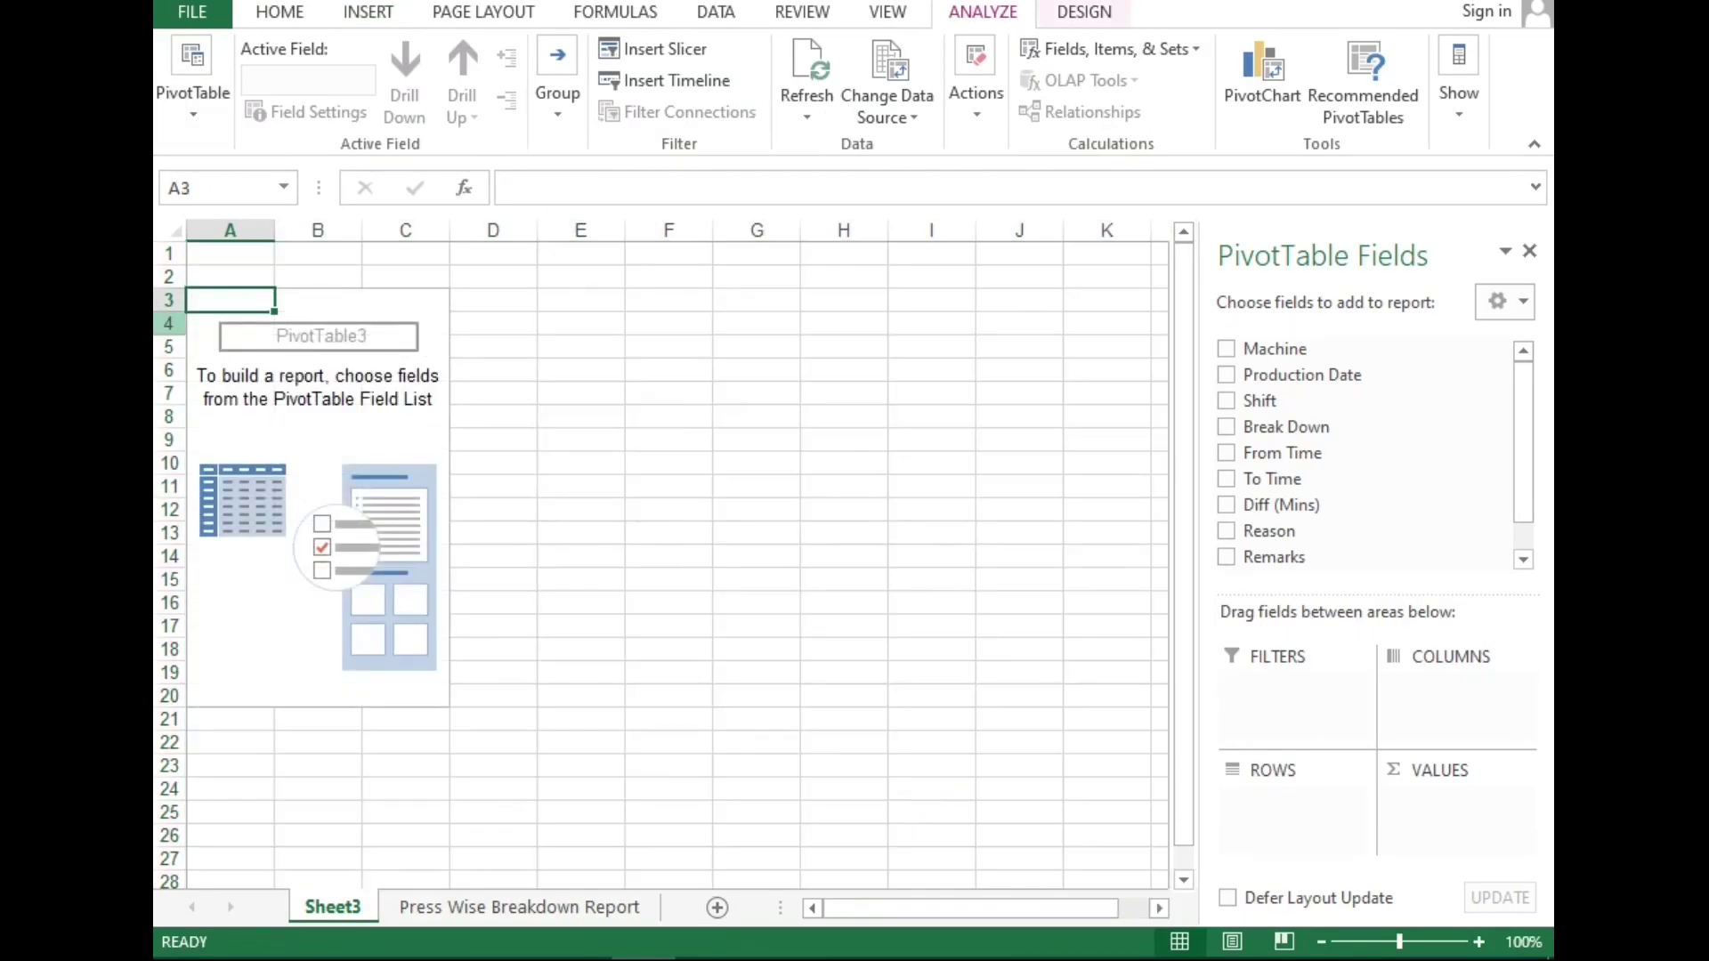
Put Machine in the pivot rows and add Diff (Mins) to Values twice.
left_click_drag(1296, 349, 1286, 759)
left_click_drag(1276, 349, 1291, 805)
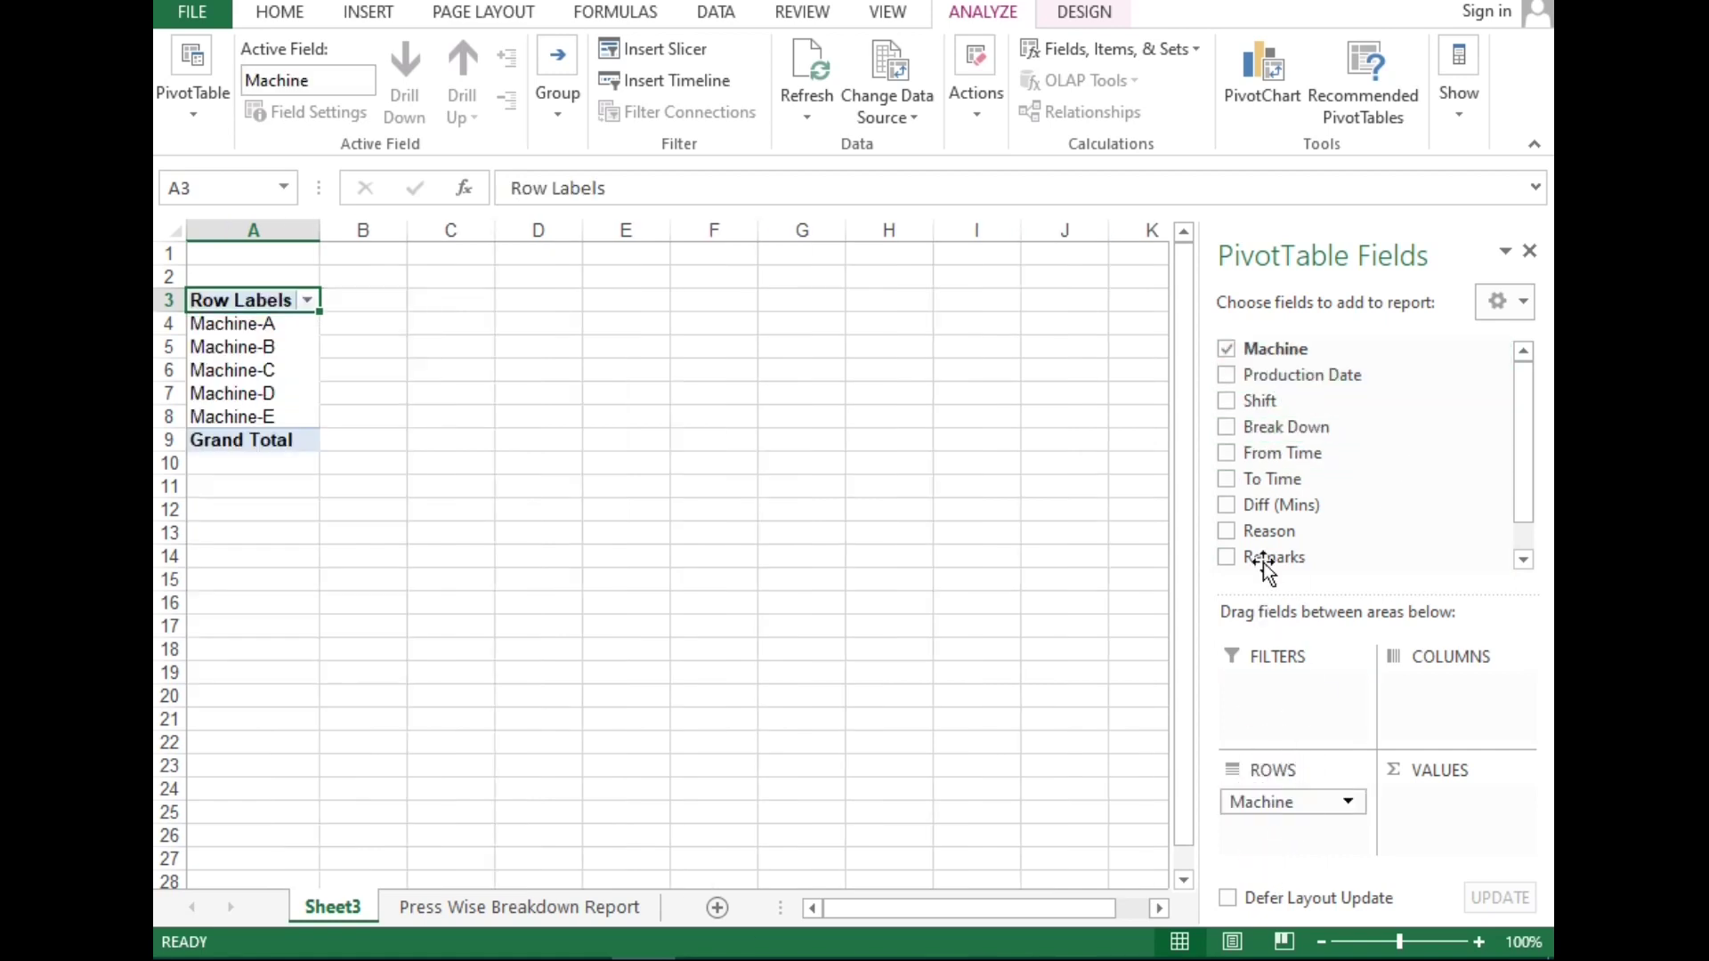
left_click_drag(1319, 513, 1451, 805)
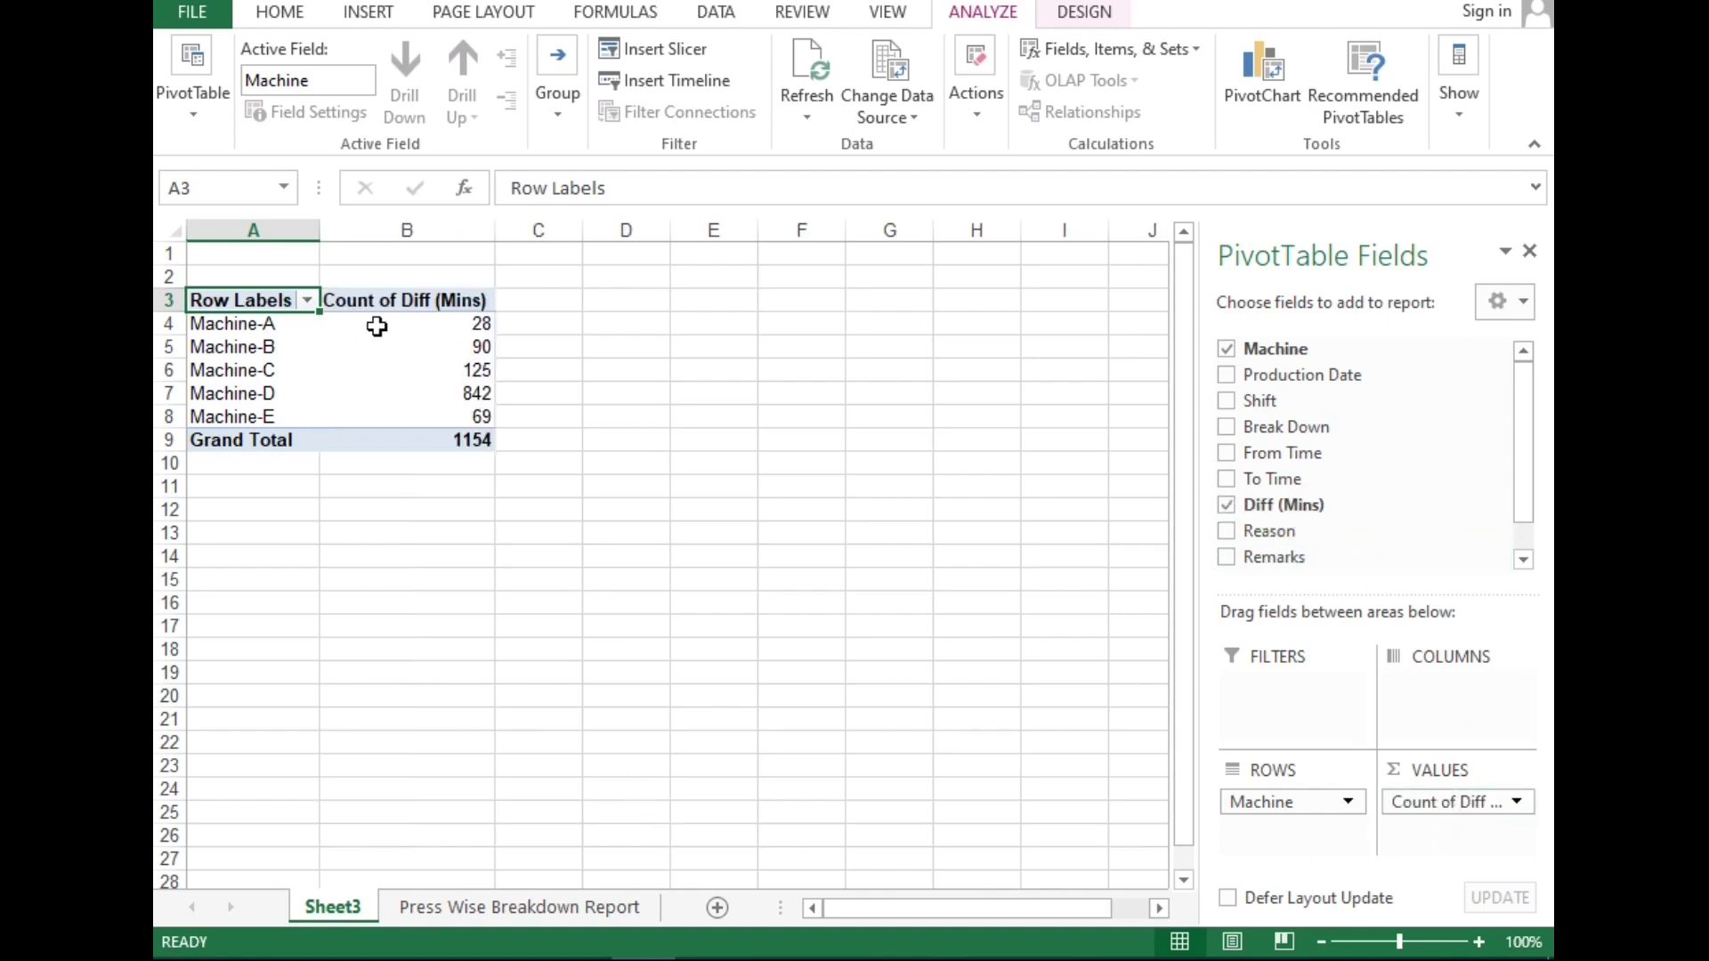
left_click_drag(1264, 505, 1463, 841)
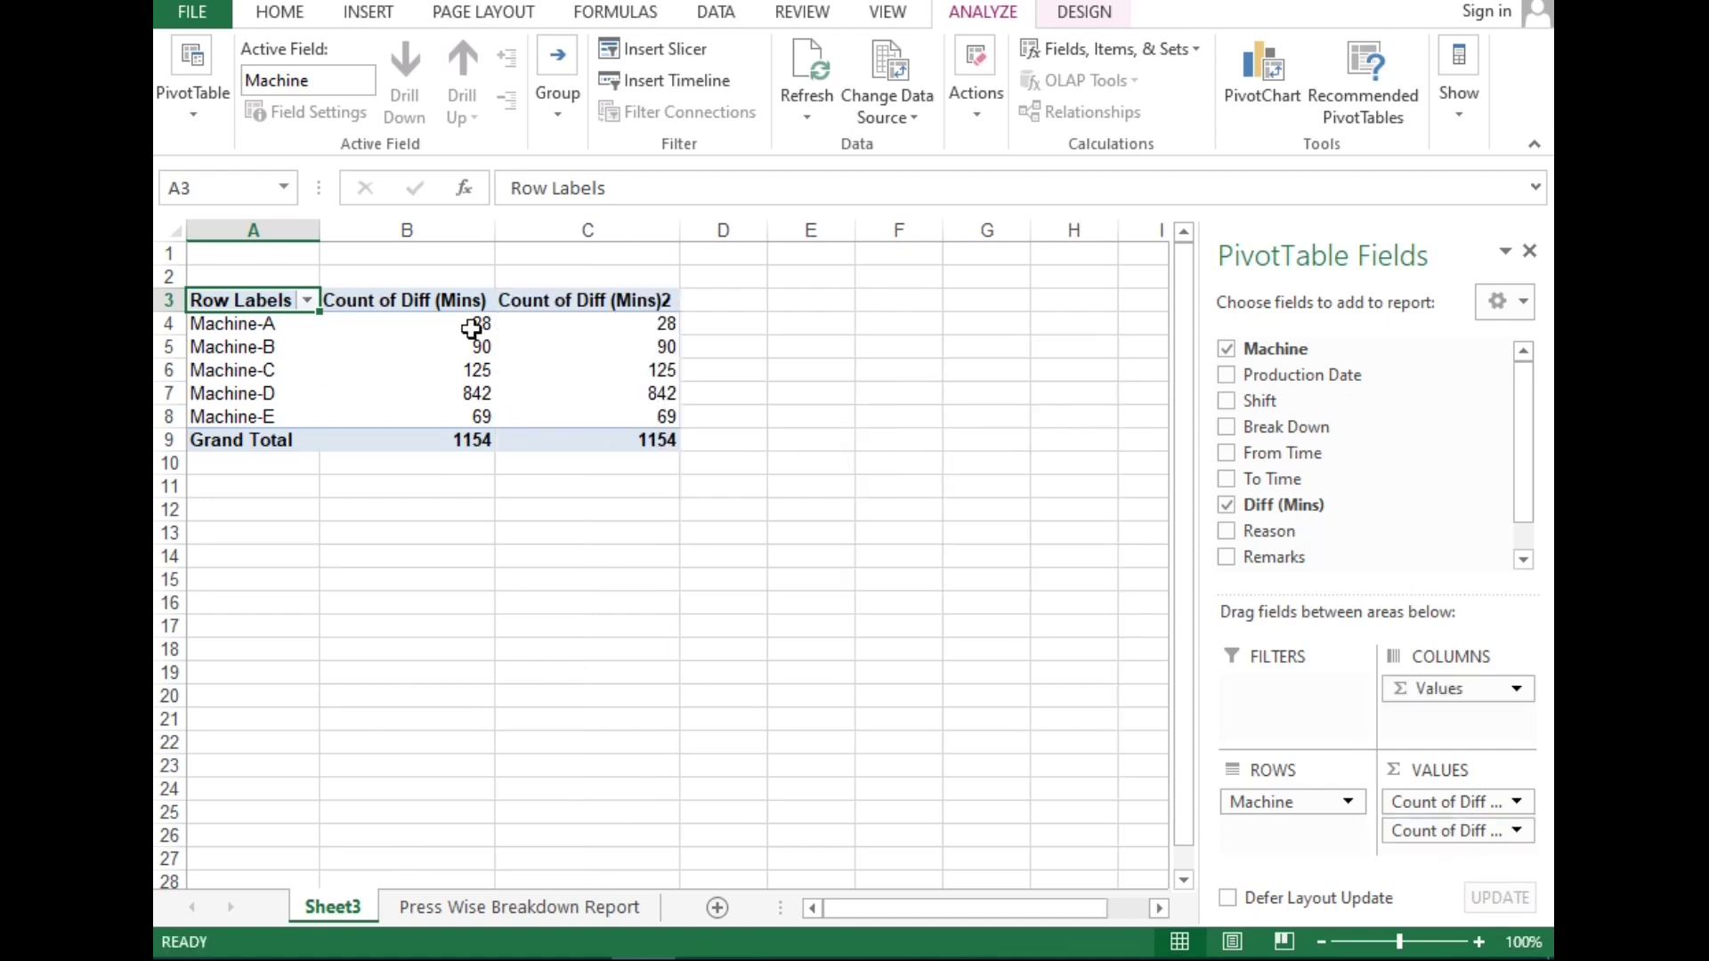
Change the second Diff (Mins) value field to Sum, totalling 10269 minutes.
left_click(615, 324)
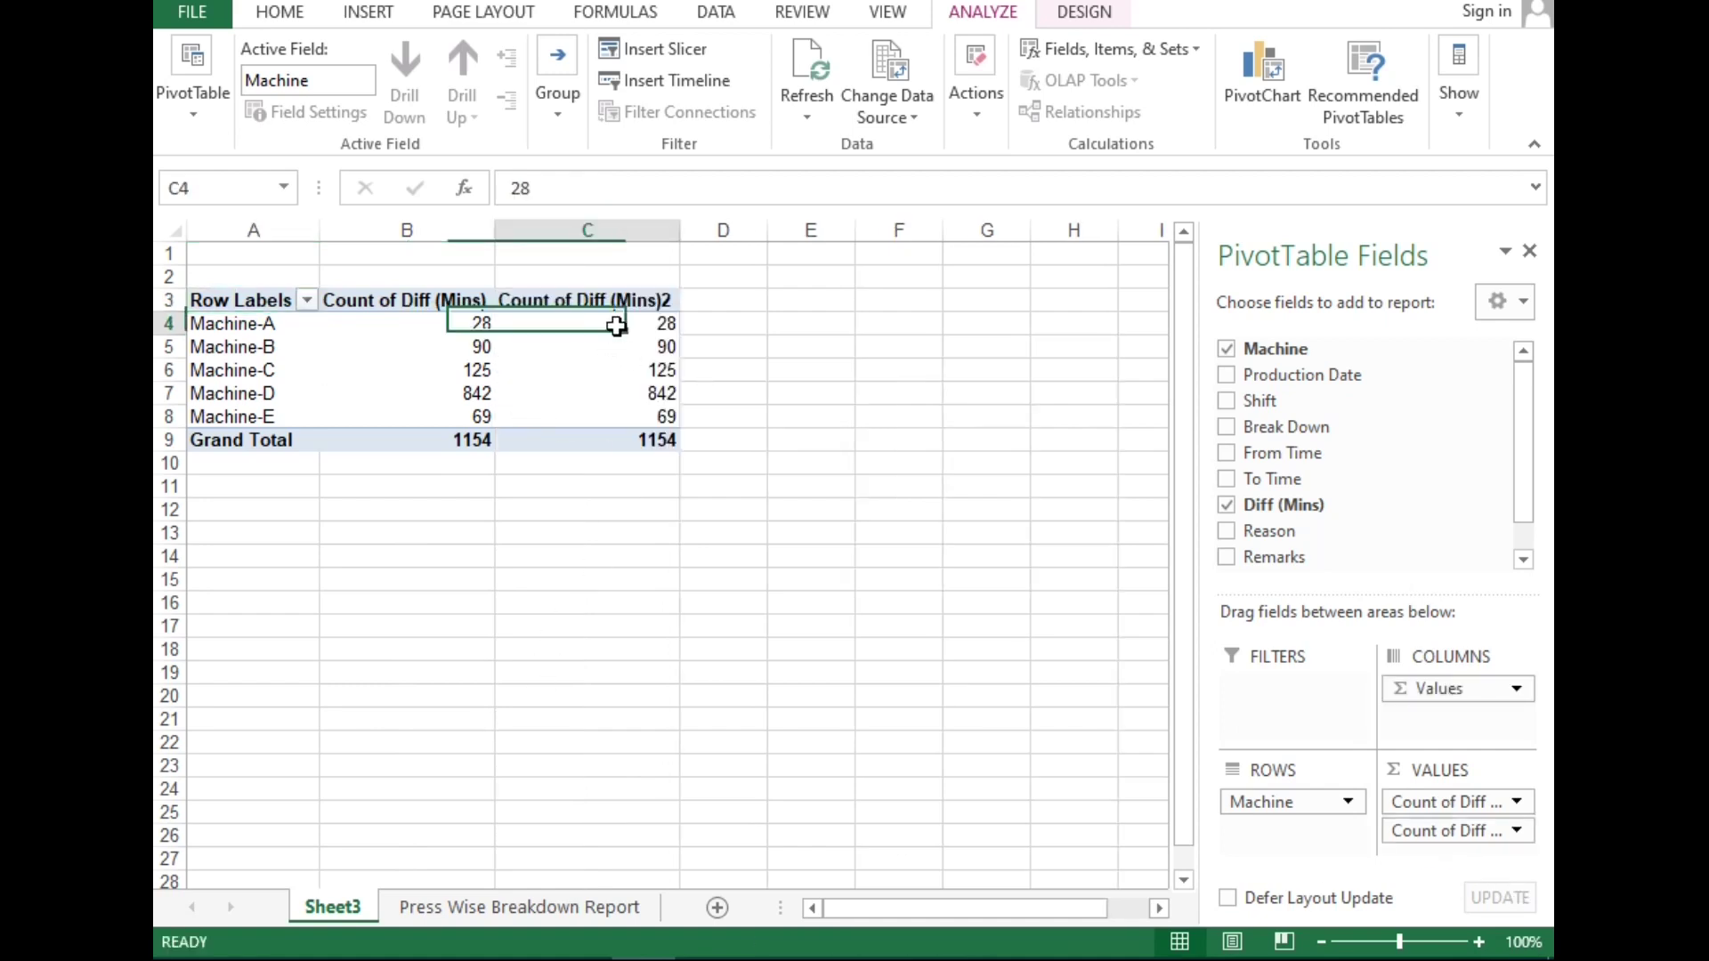
left_click(1517, 830)
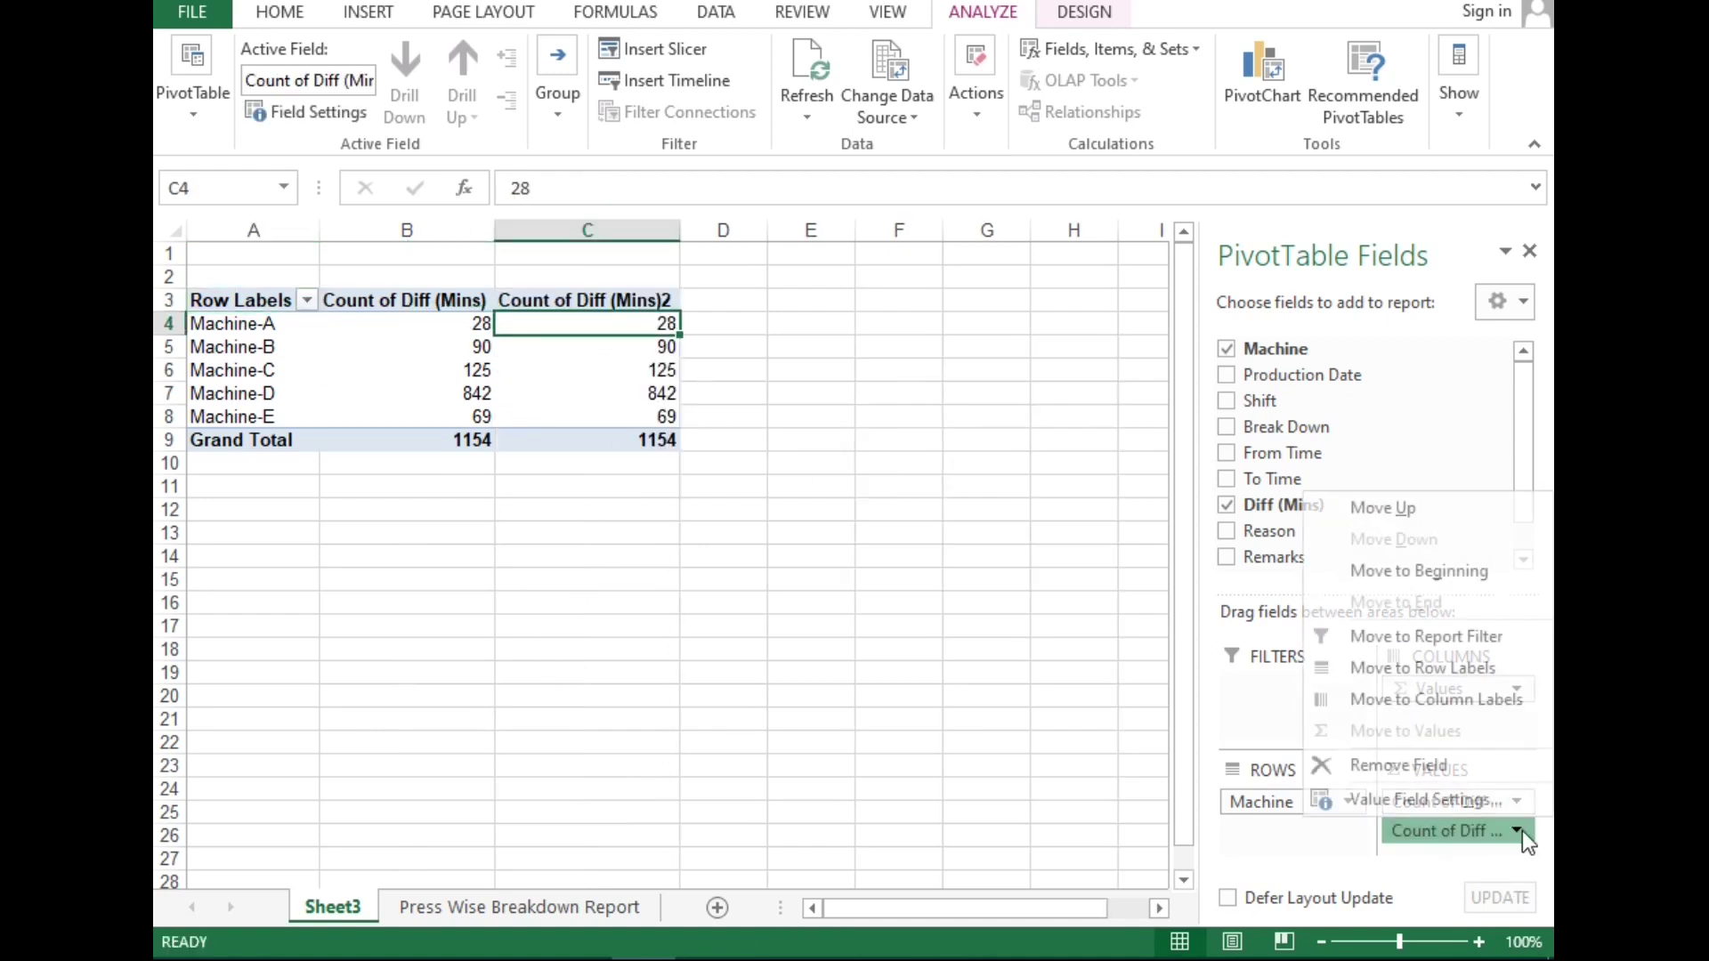
left_click(1410, 801)
left_click(634, 654)
left_click(916, 814)
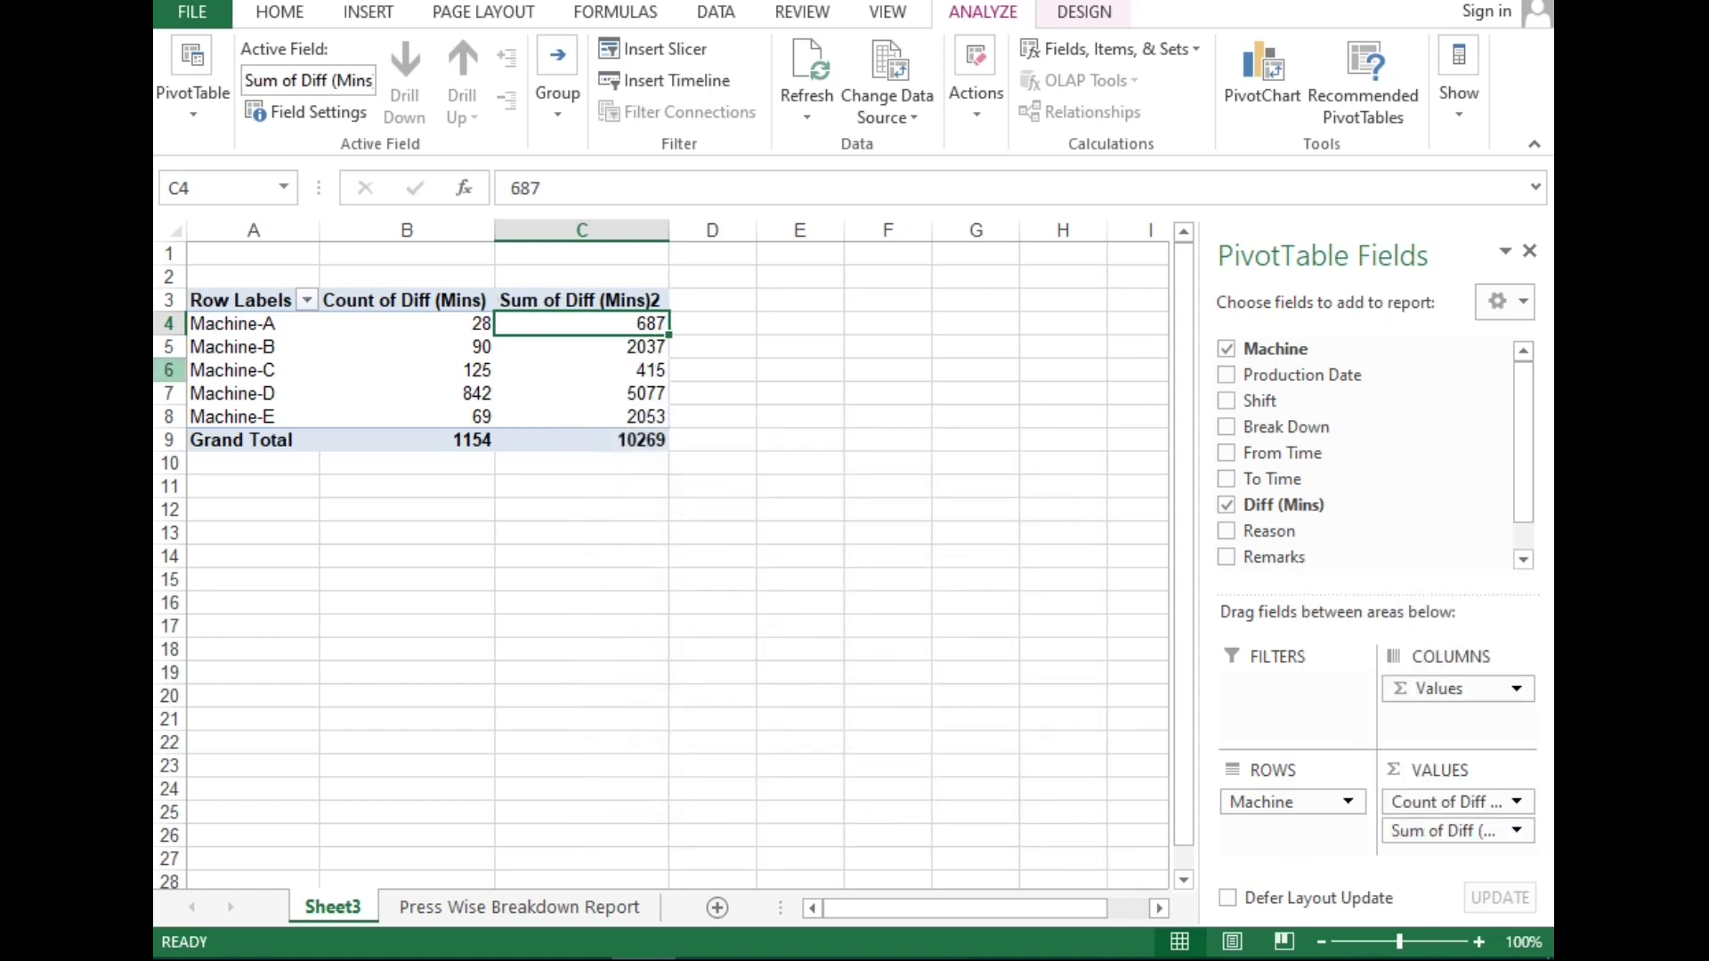
left_click(579, 695)
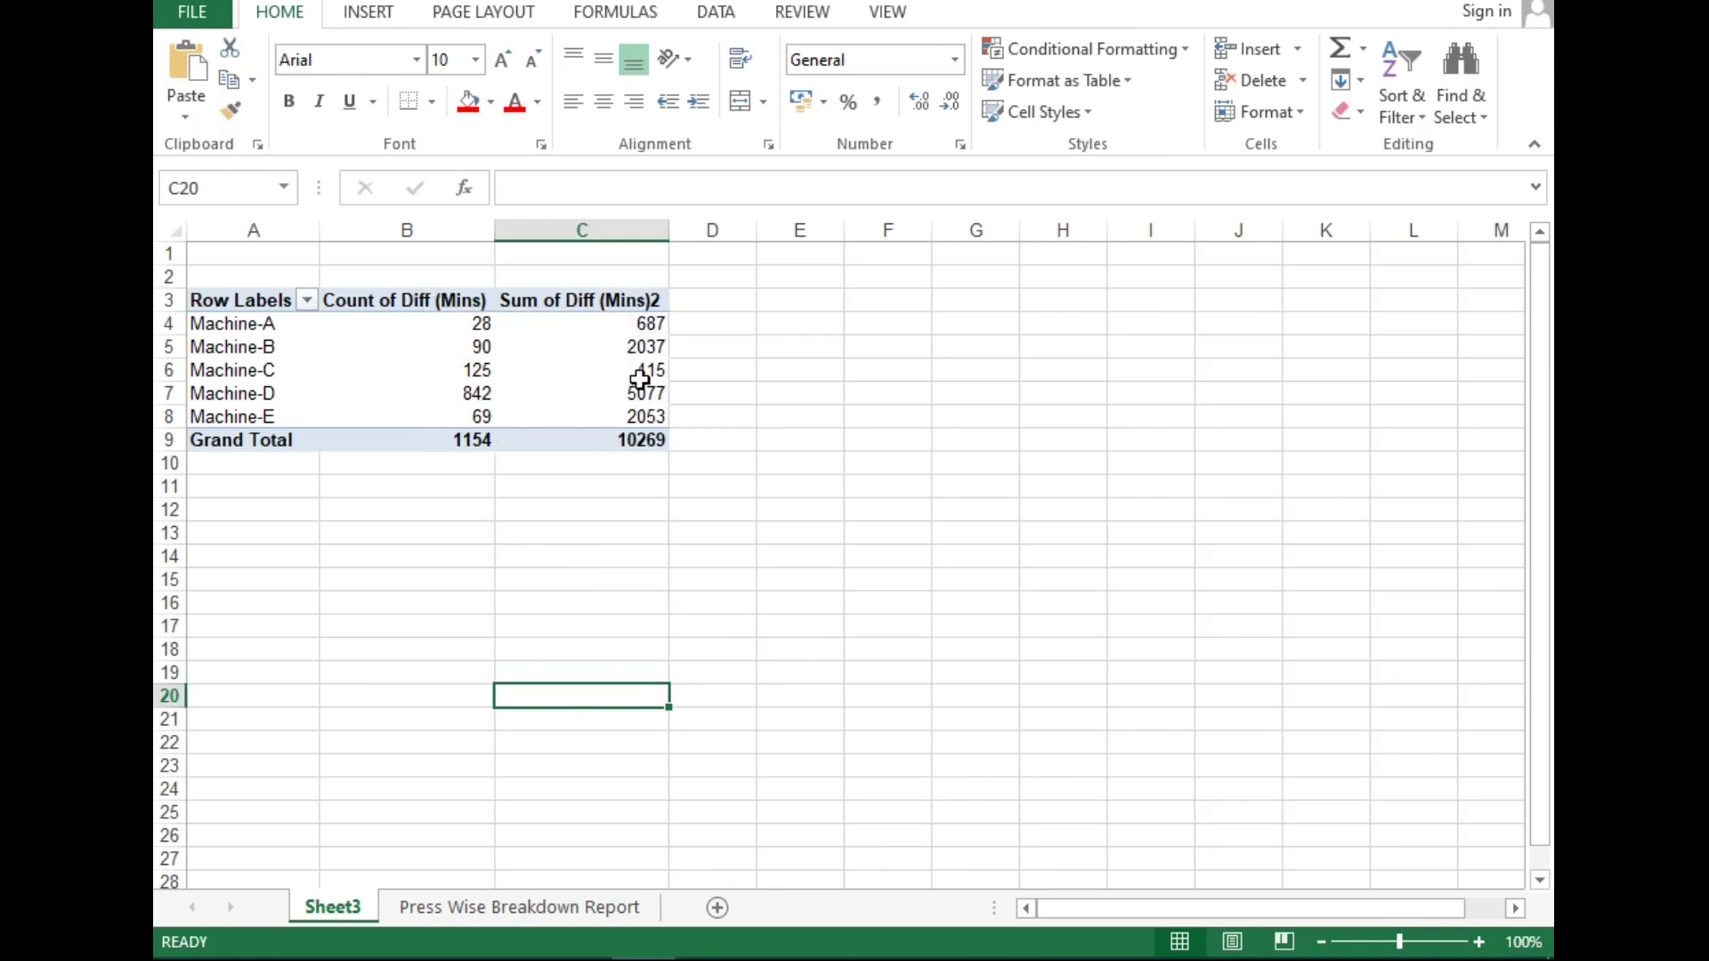
Copy the pivot table A3:C9 and paste it as values only into A15:C21.
left_click_drag(355, 598, 356, 580)
left_click_drag(224, 290, 590, 443)
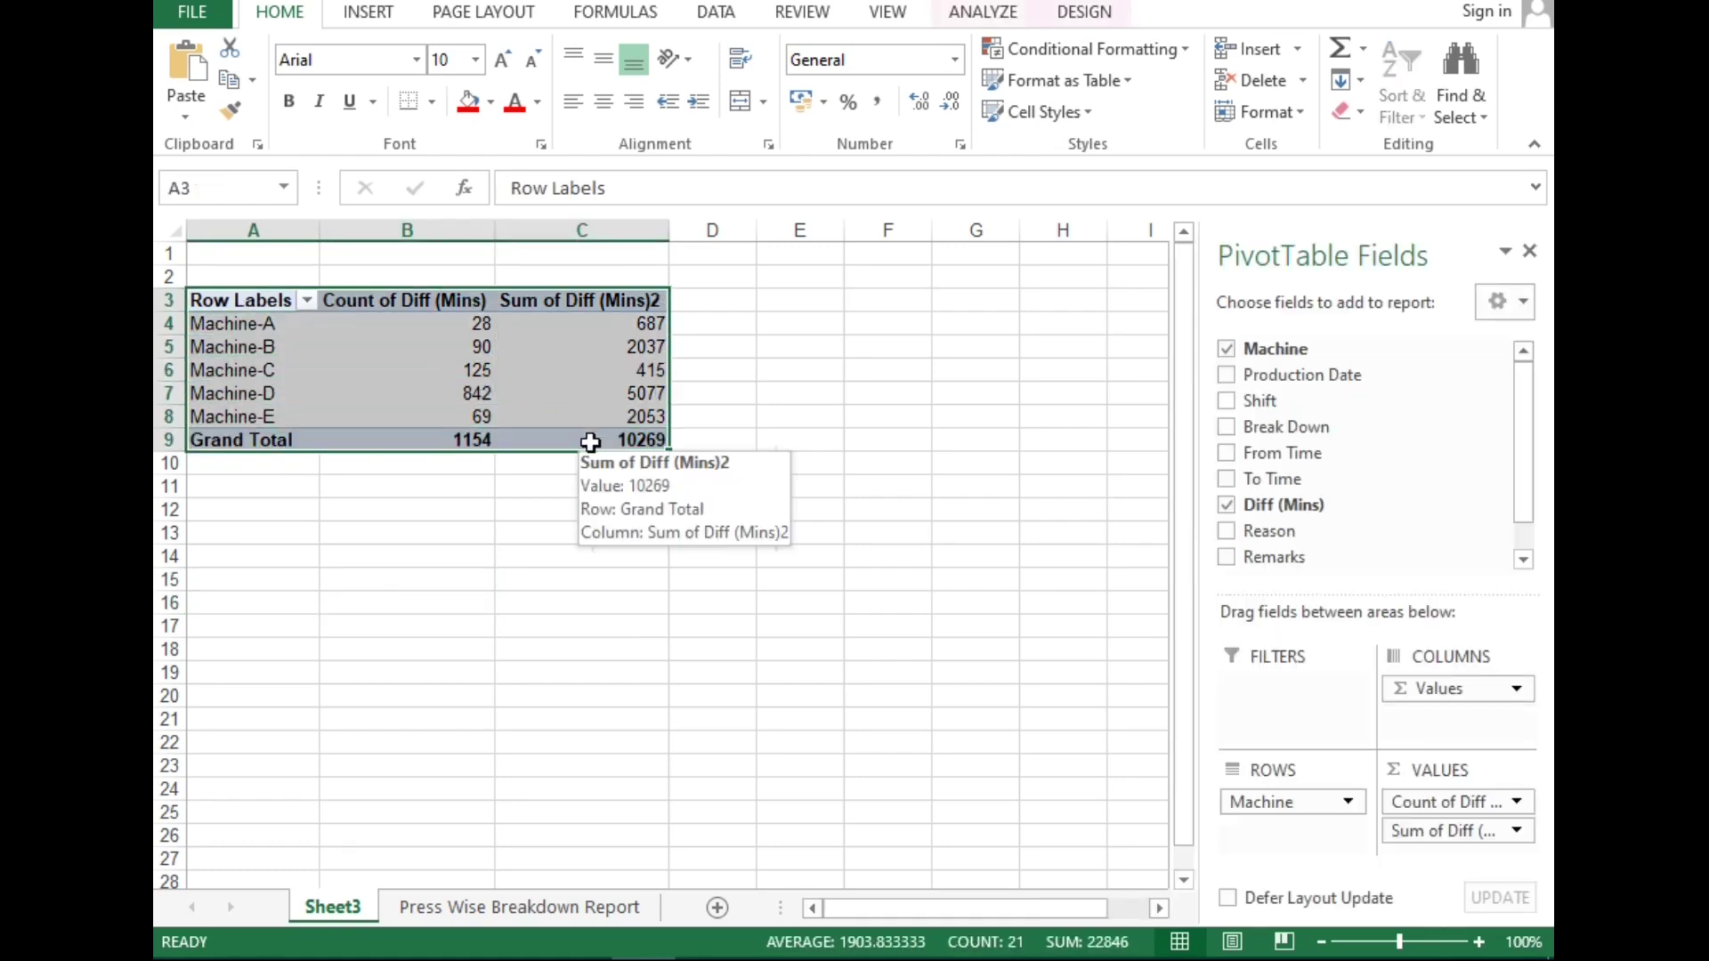
key("ctrl+c")
left_click(254, 580)
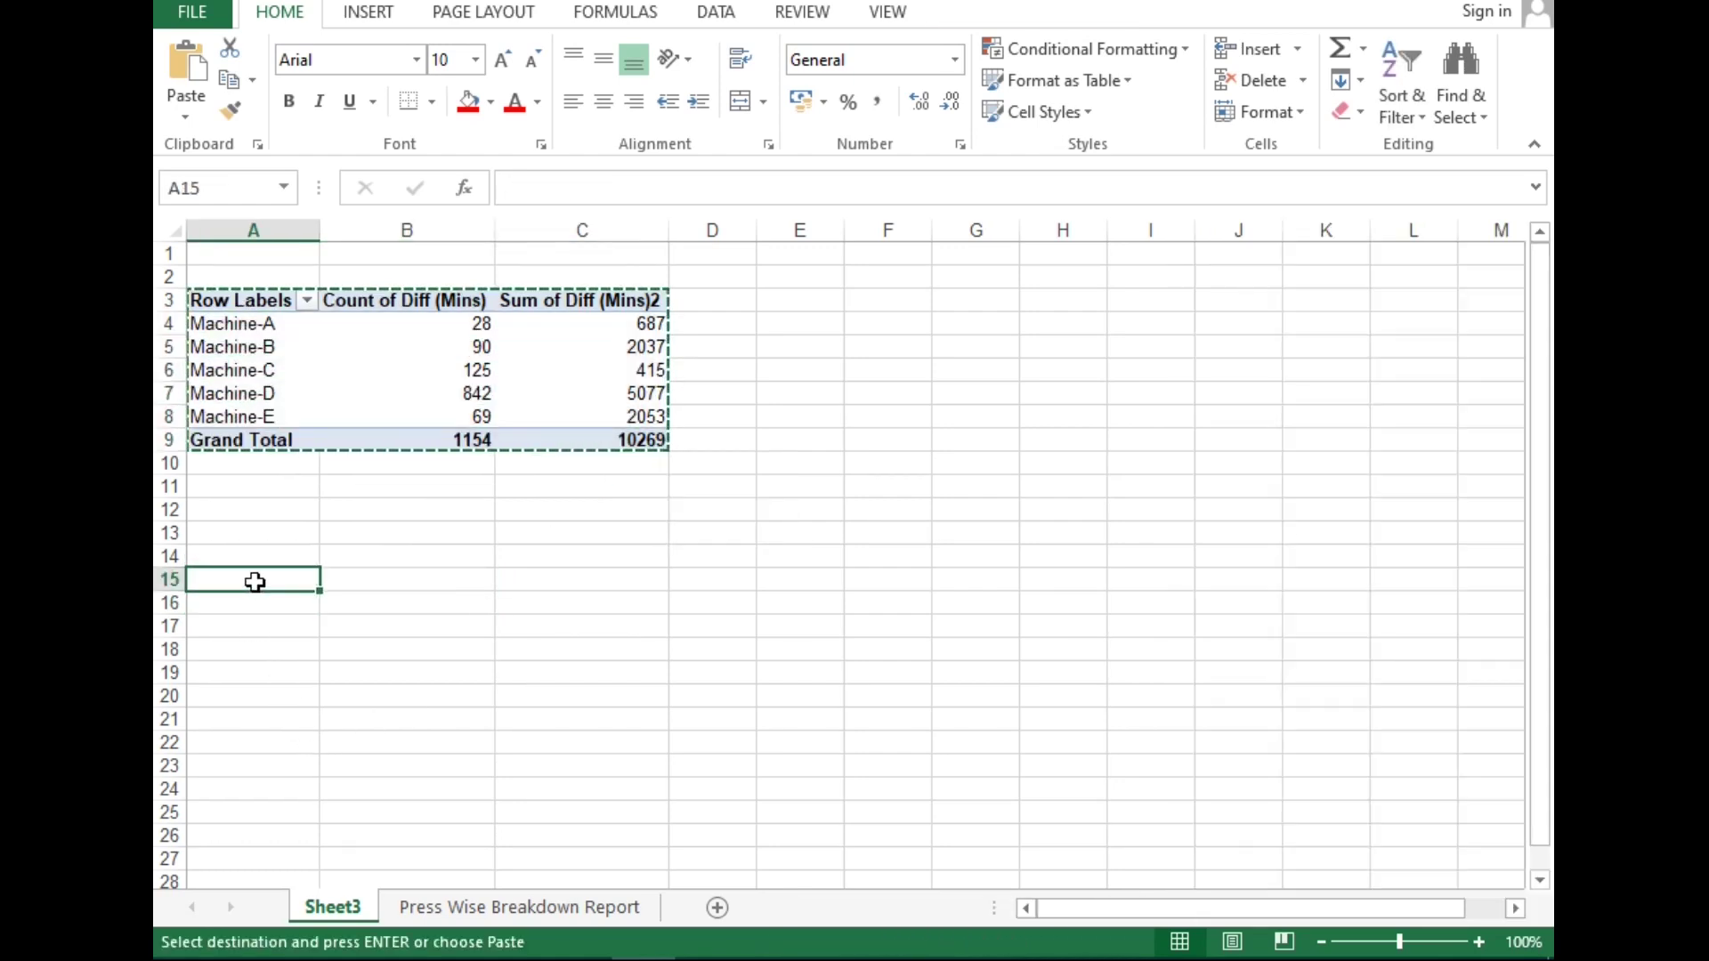
right_click(254, 582)
left_click(334, 225)
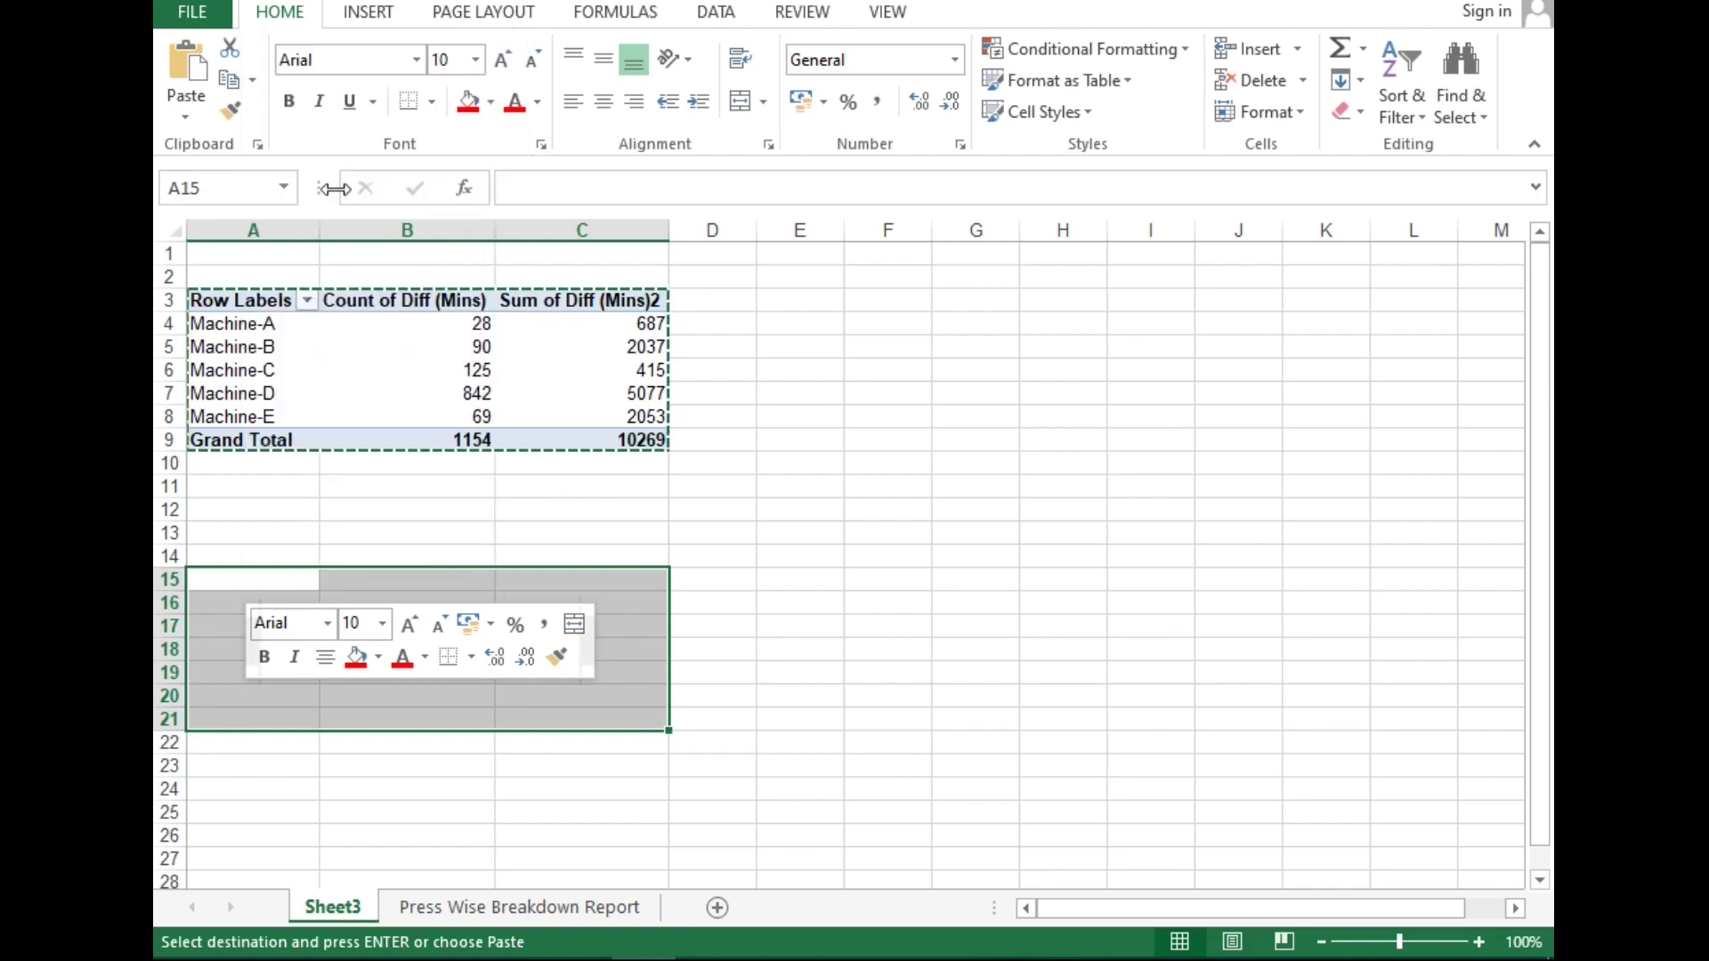
left_click(223, 96)
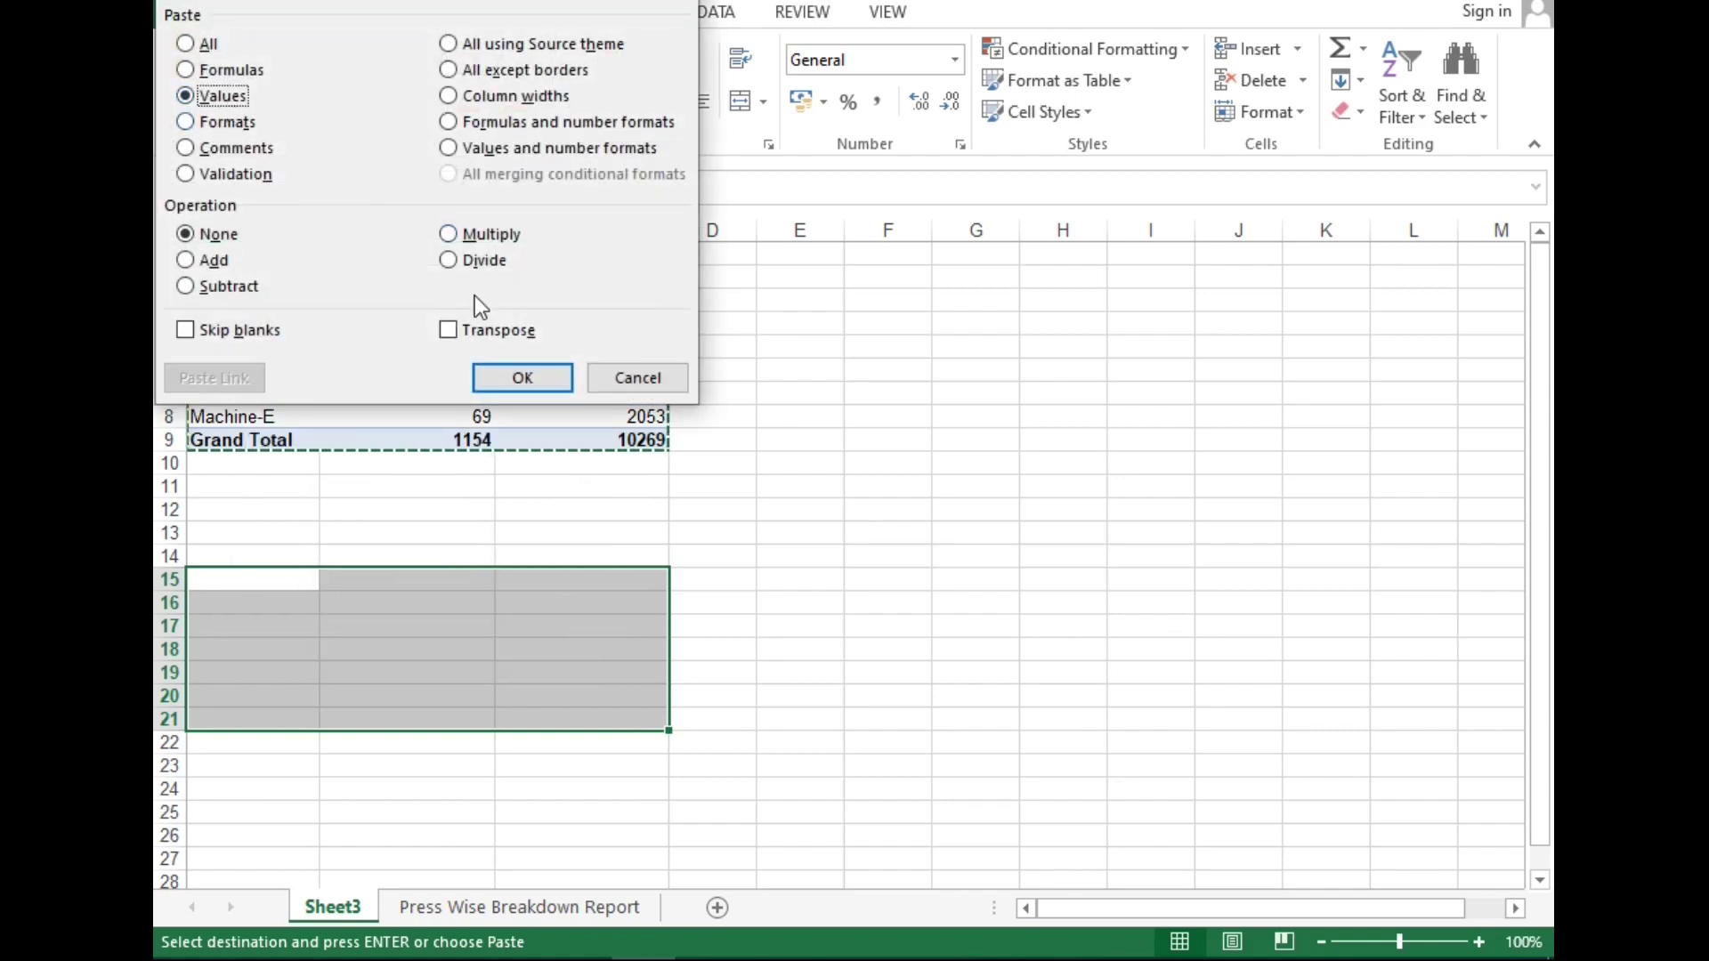
left_click(522, 377)
left_click(860, 610)
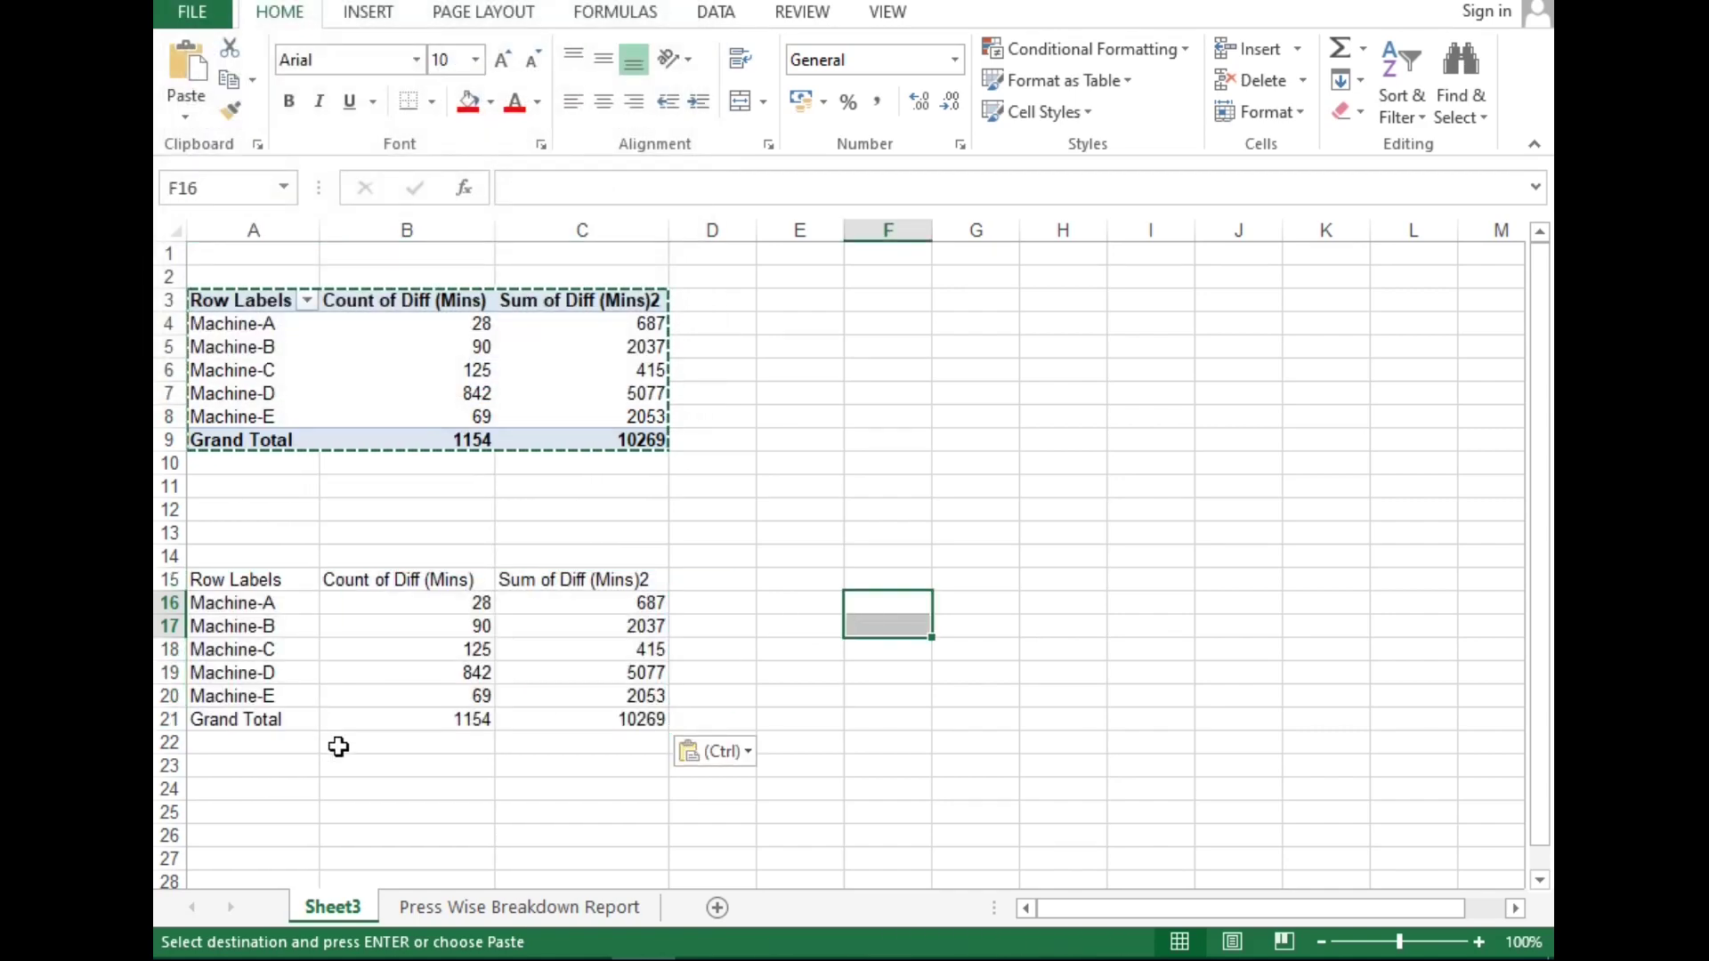
Head B15 'Nos' and C15 'Minute Of BD', and start the 'Ava' heading in D15.
left_click(434, 581)
key("Escape")
type("Nos")
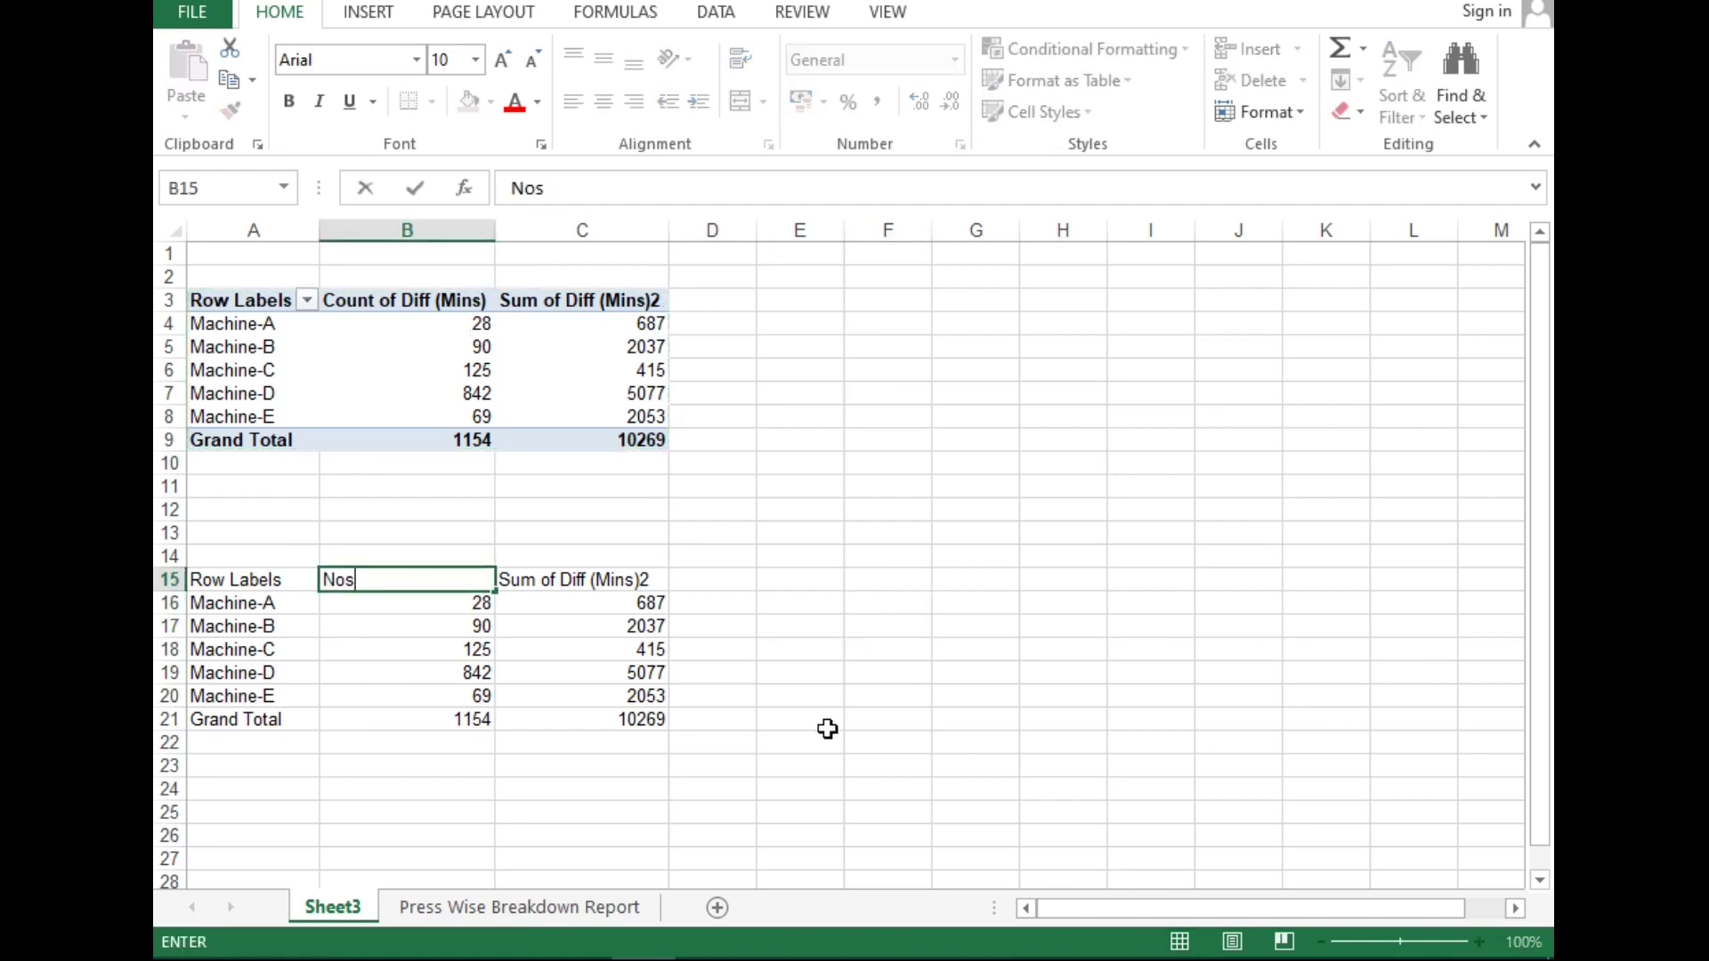
key("Tab")
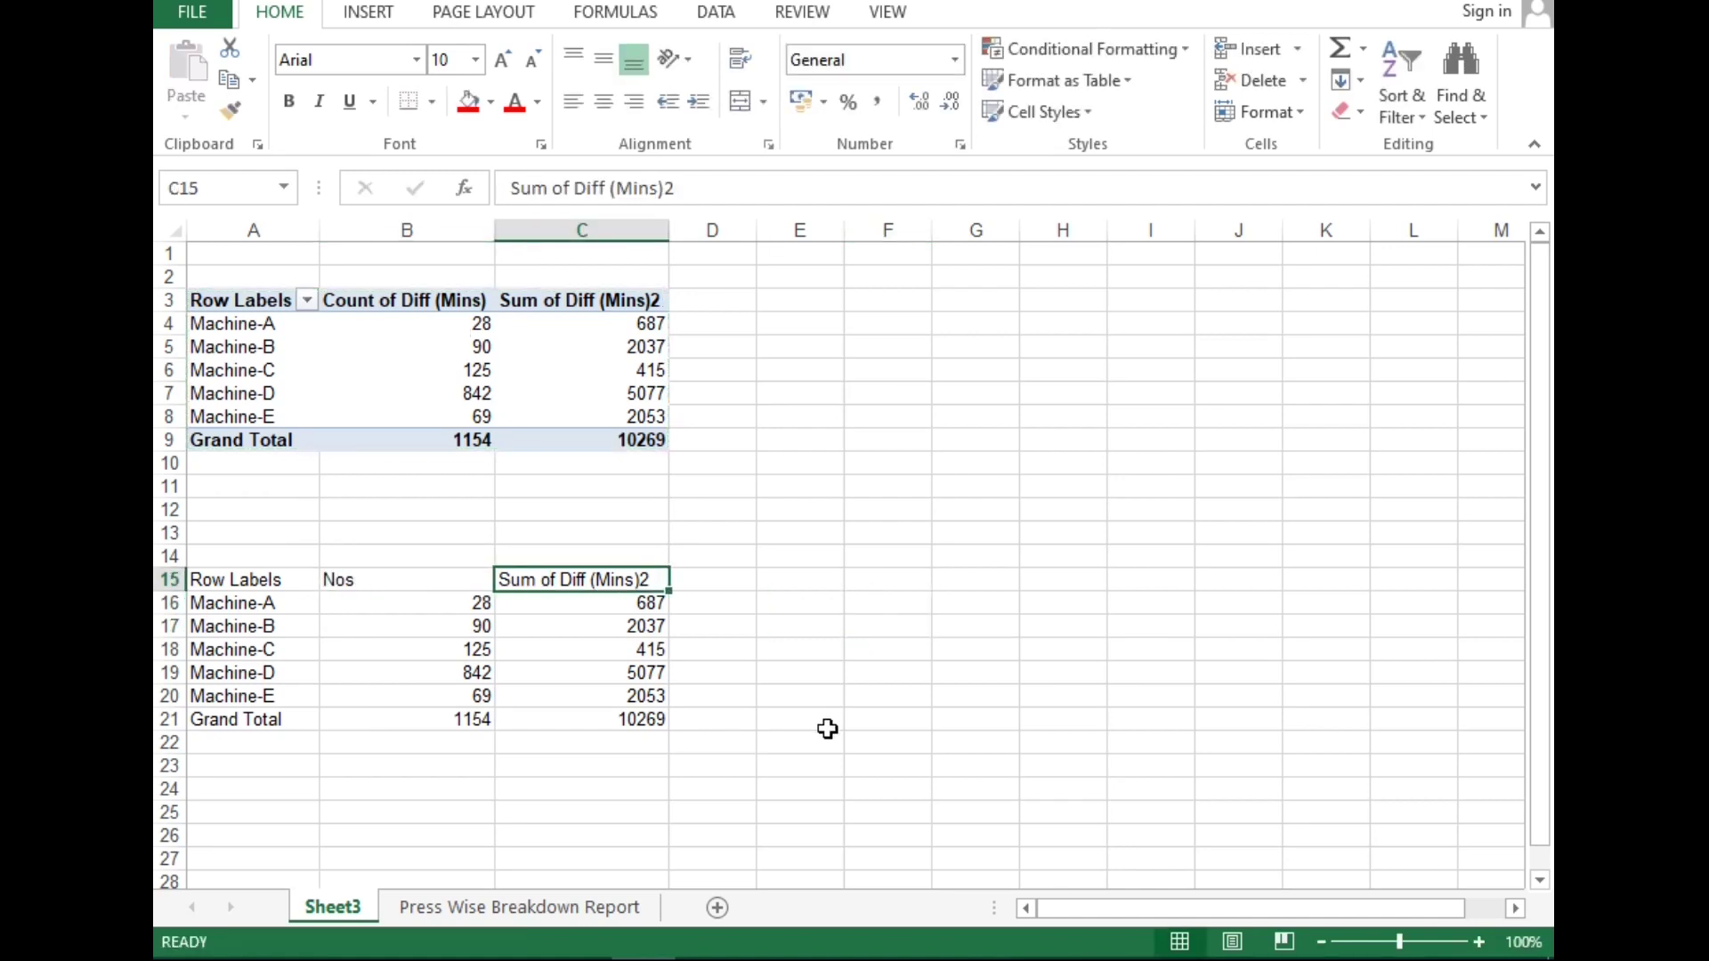
type("Minute Of BD")
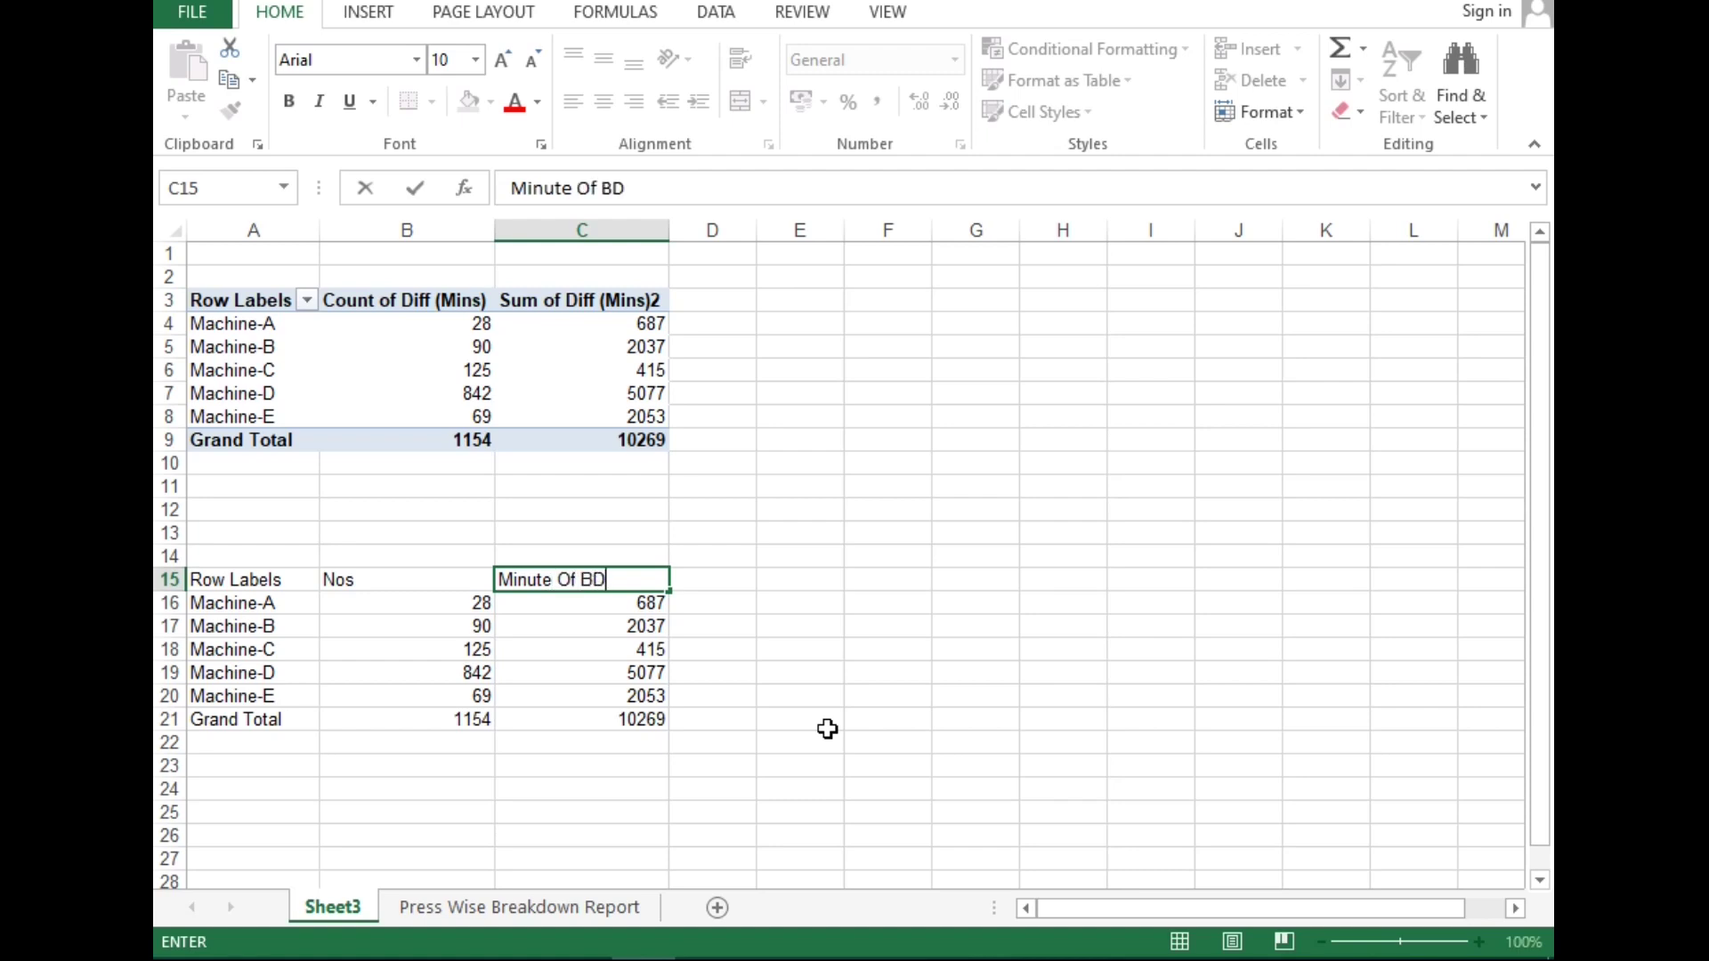
left_click_drag(888, 650, 800, 580)
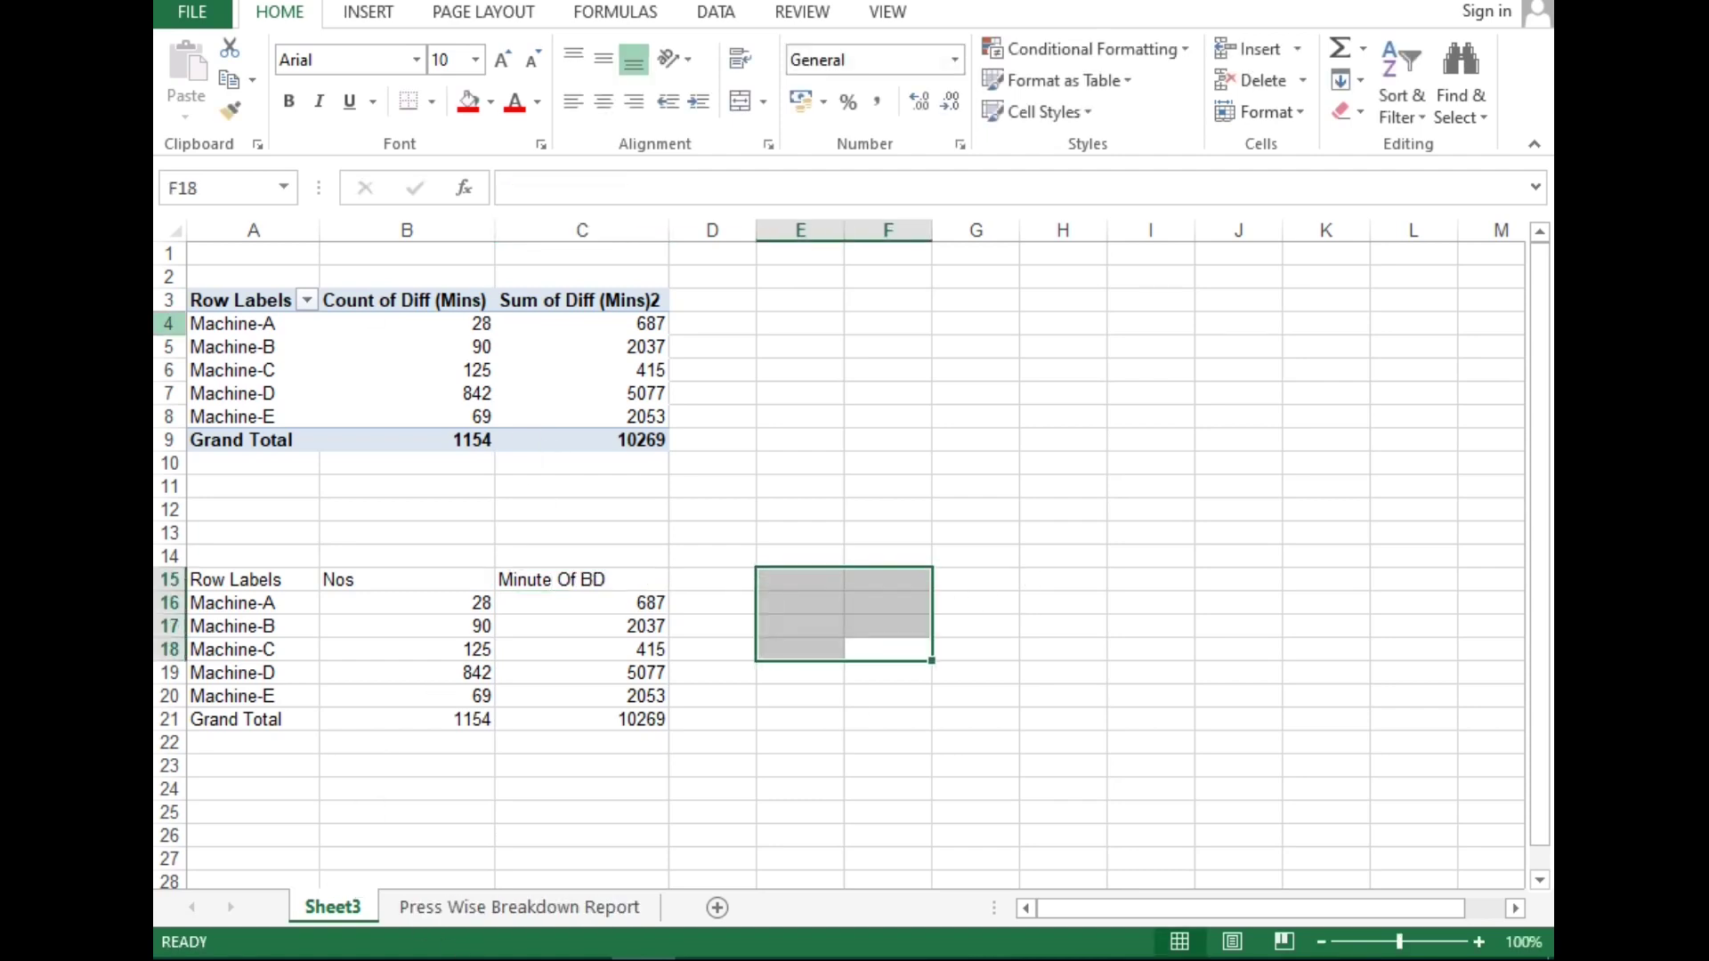
left_click(717, 581)
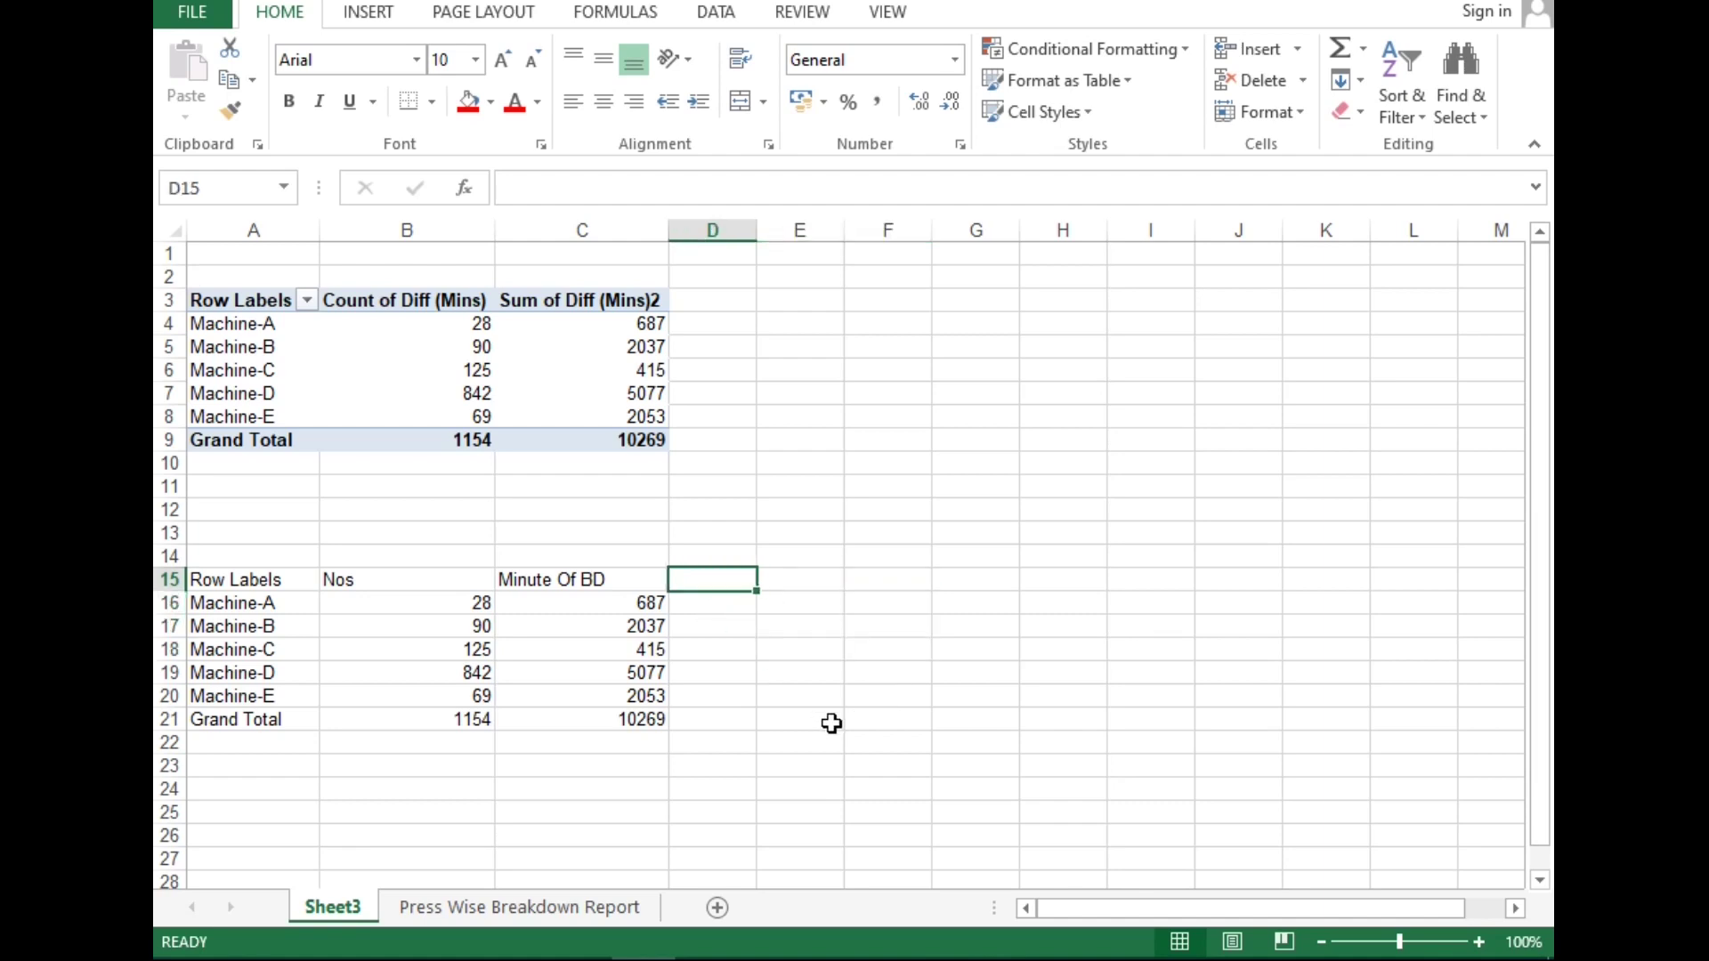
type("Ava")
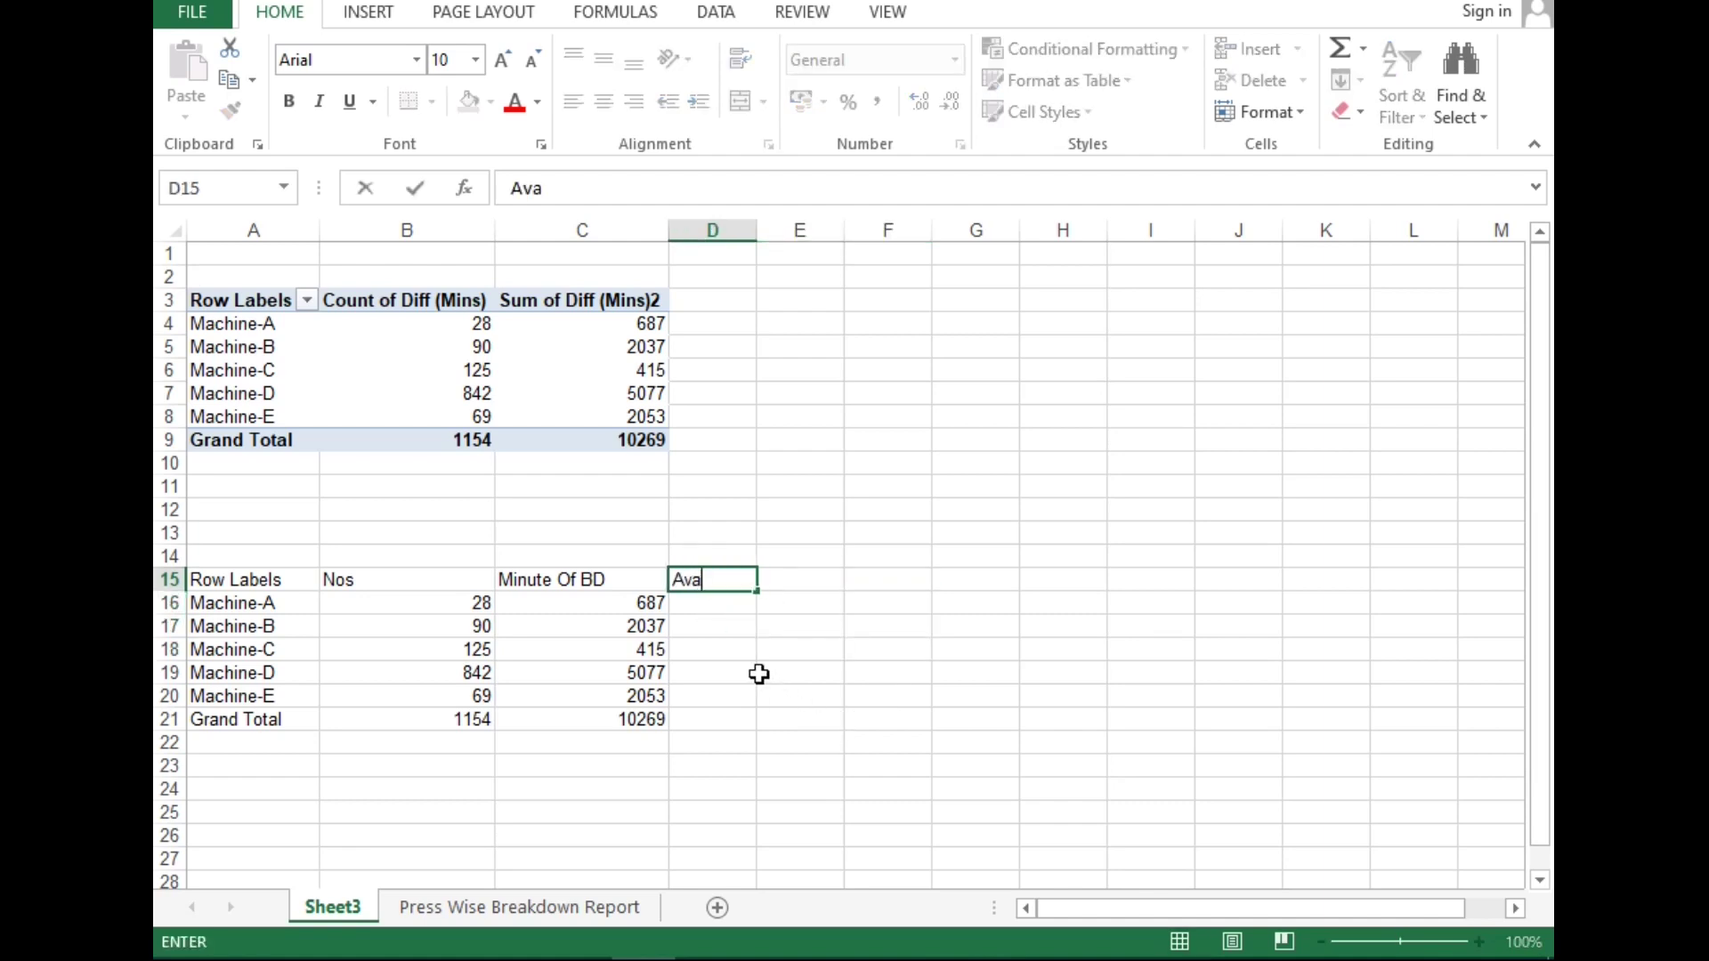
Under the Ava heading, enter =15*24*60 (21600 minutes) in D16 and fill it down to D20.
left_click(718, 603)
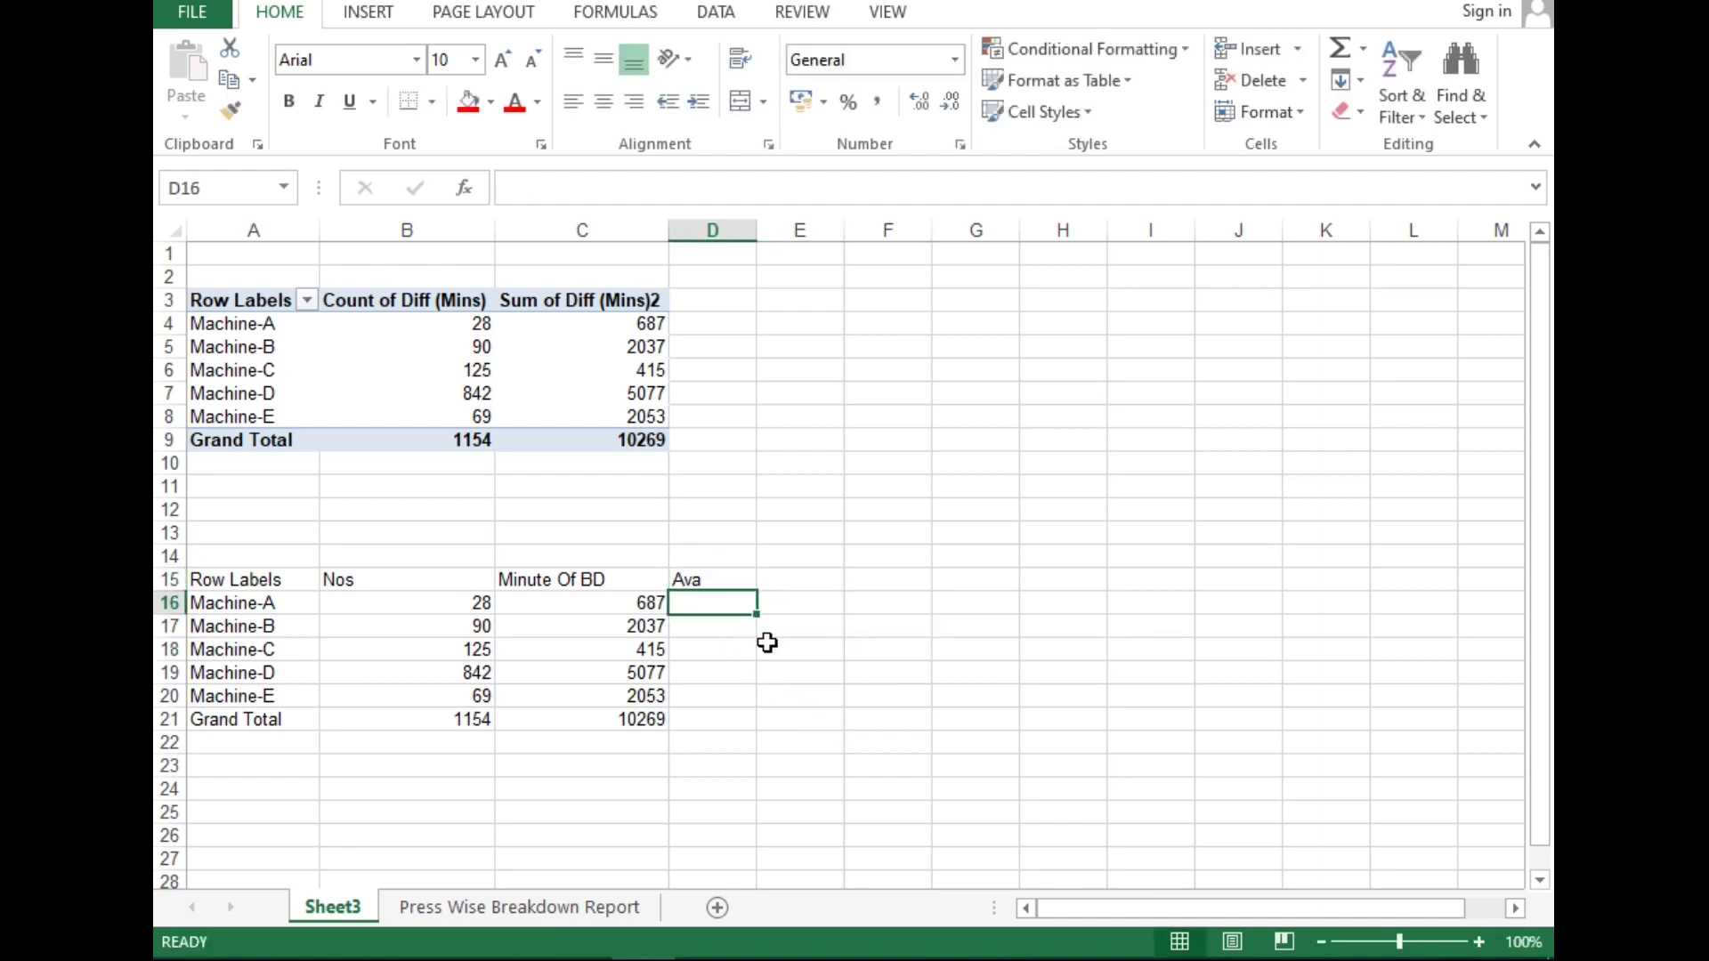
type("=15")
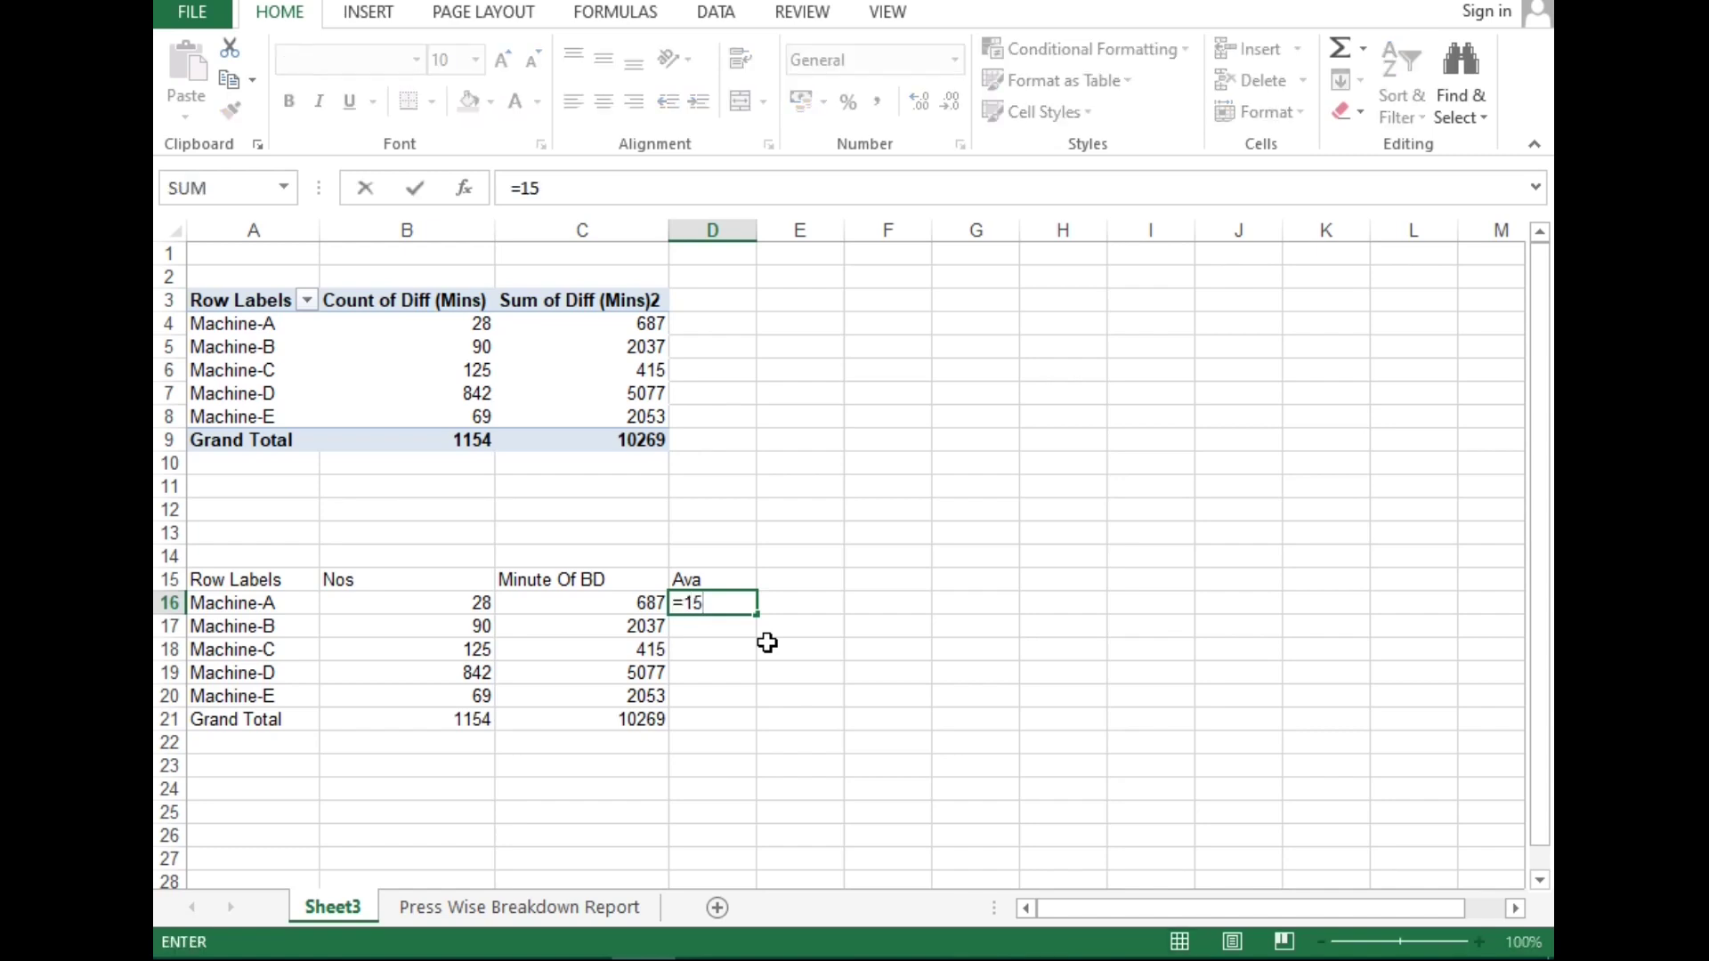
type("*24")
left_click(800, 742)
left_click(739, 605)
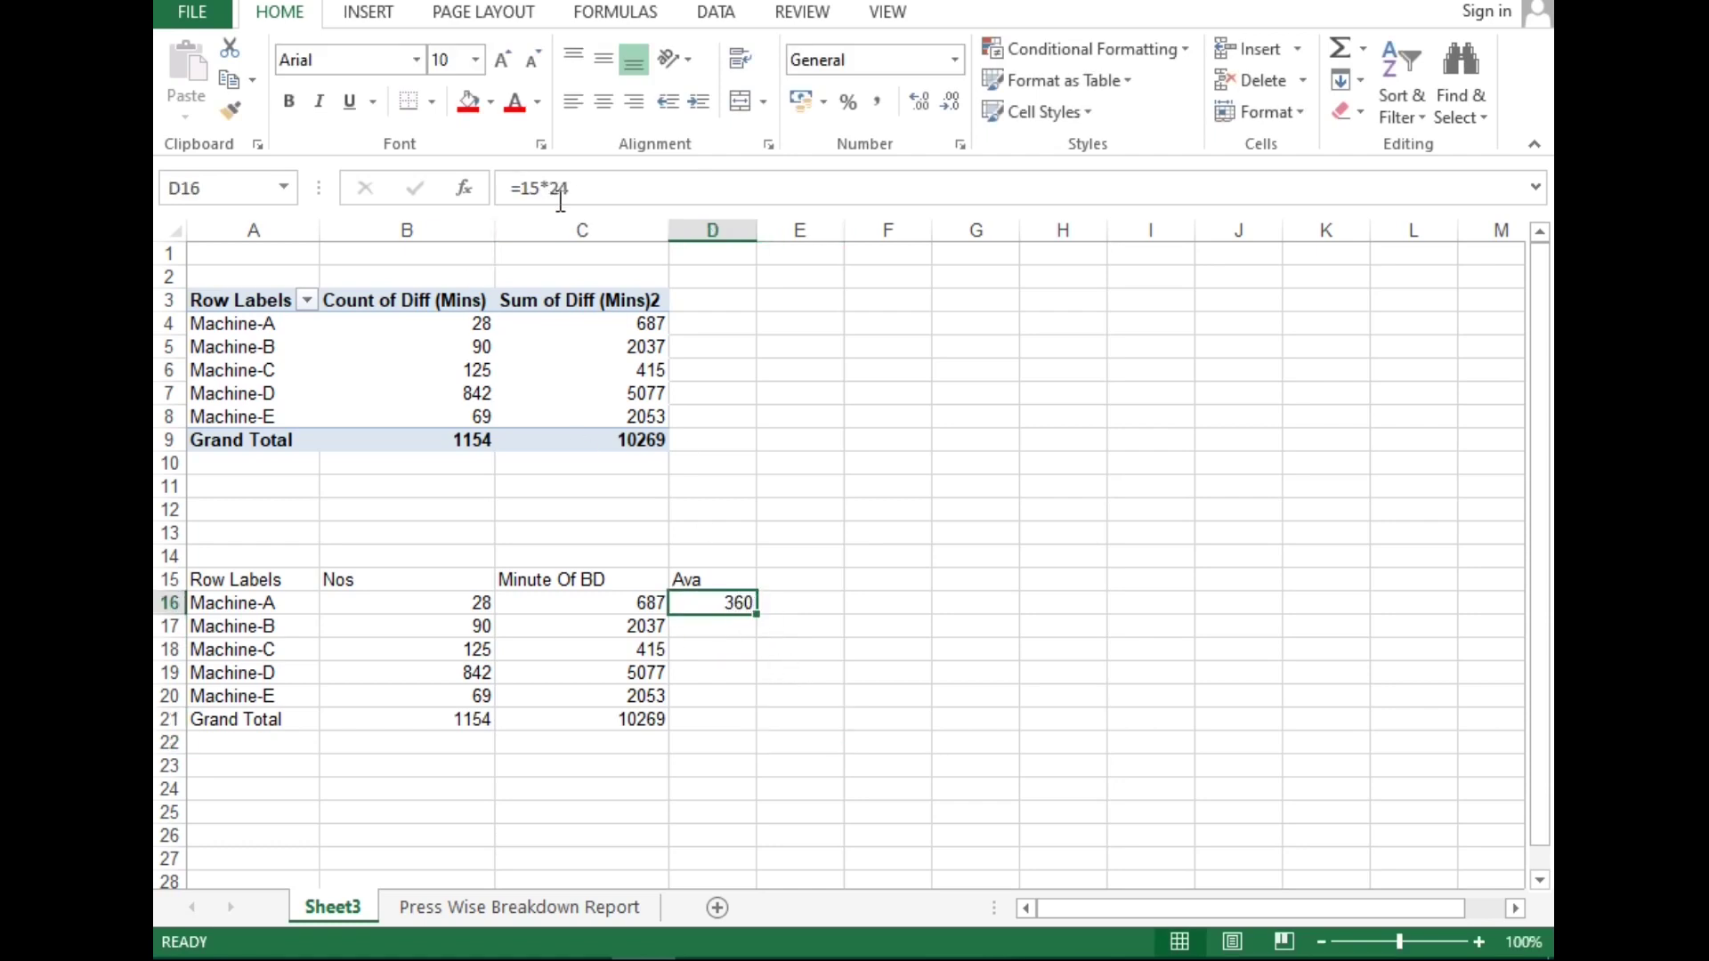
left_click(588, 191)
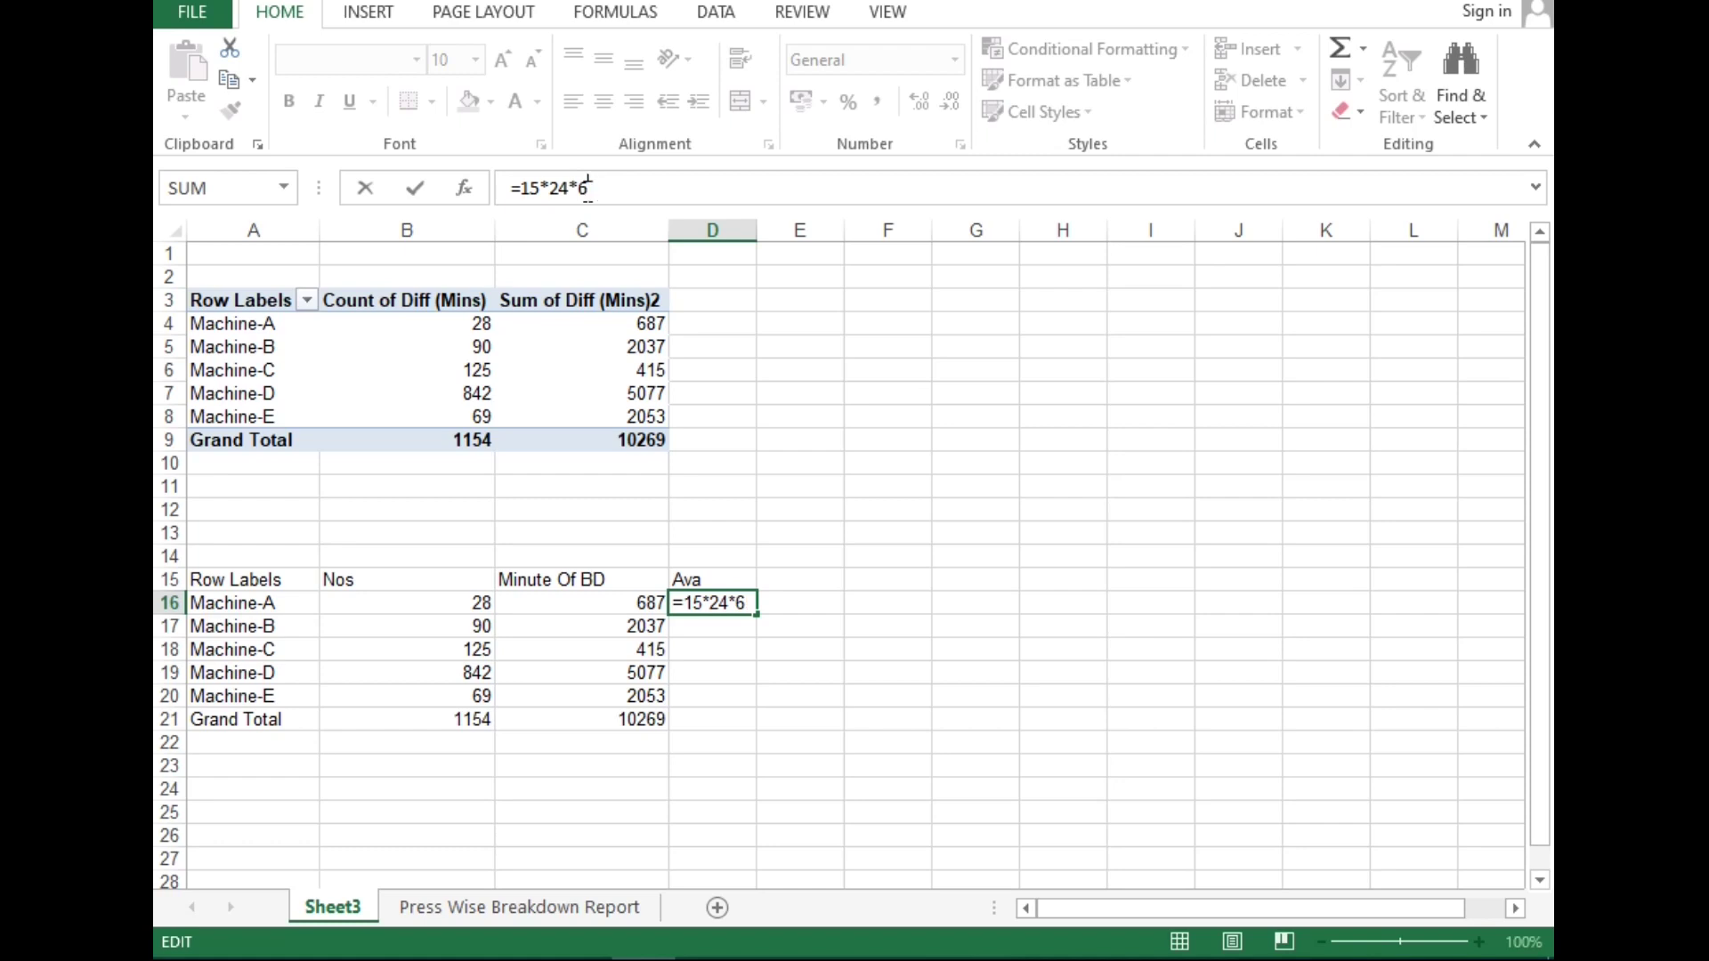
key("Return")
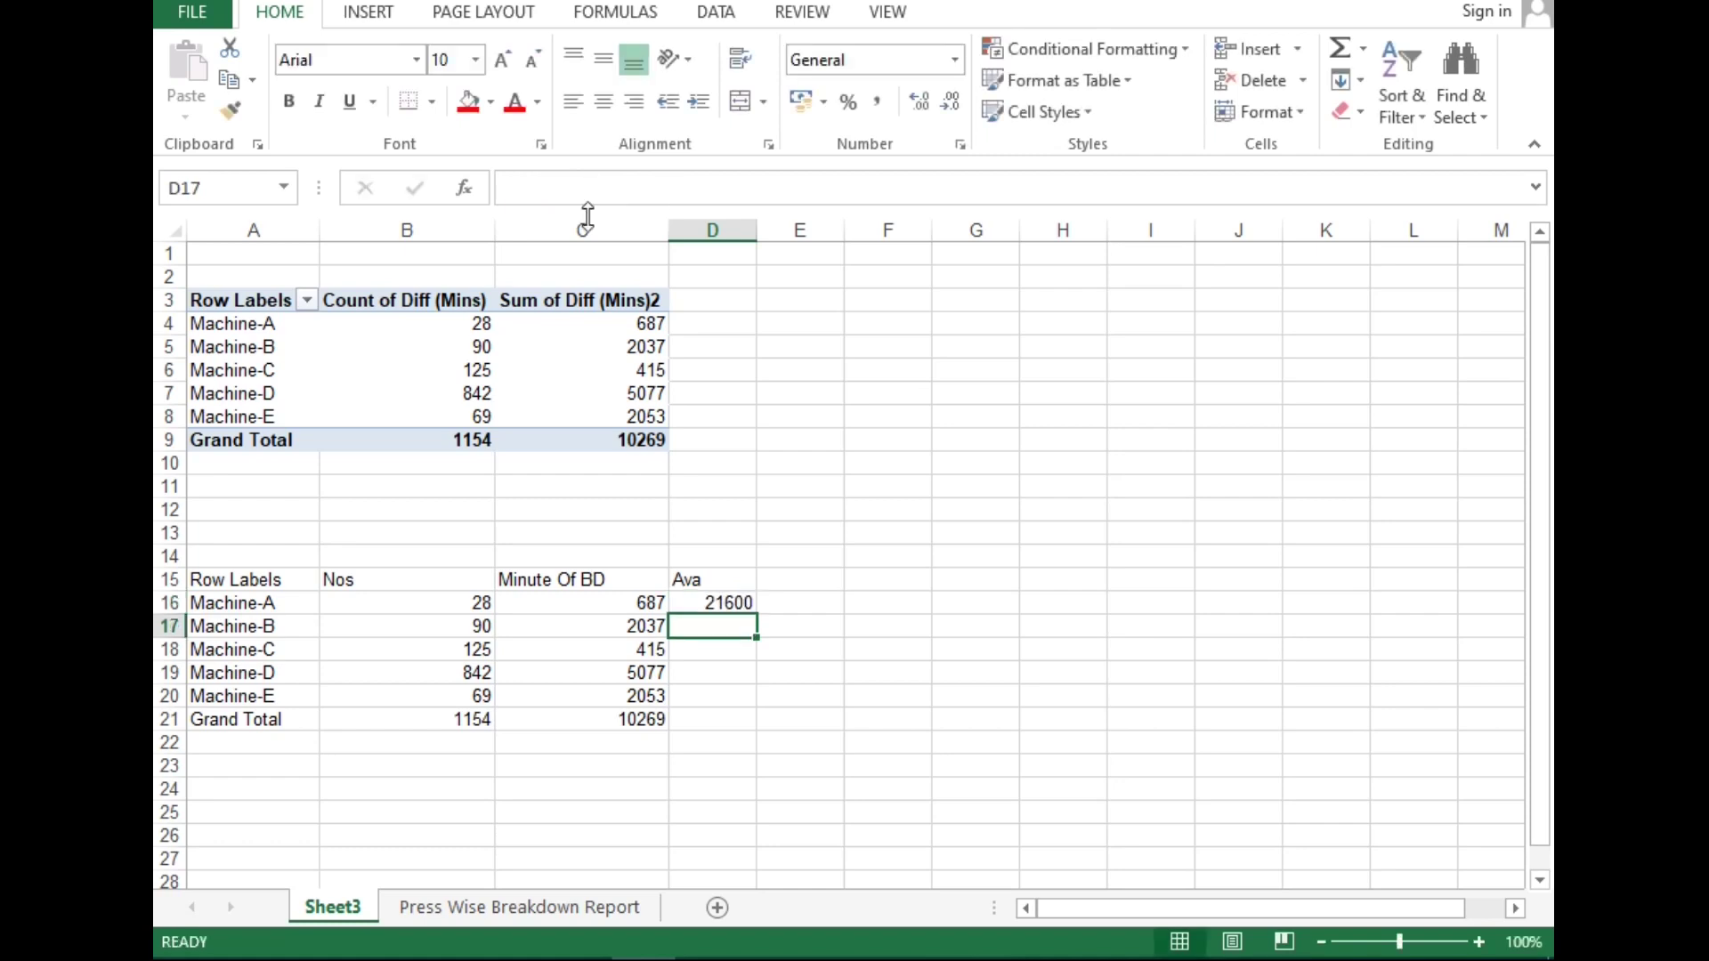
left_click(778, 633)
left_click(736, 603)
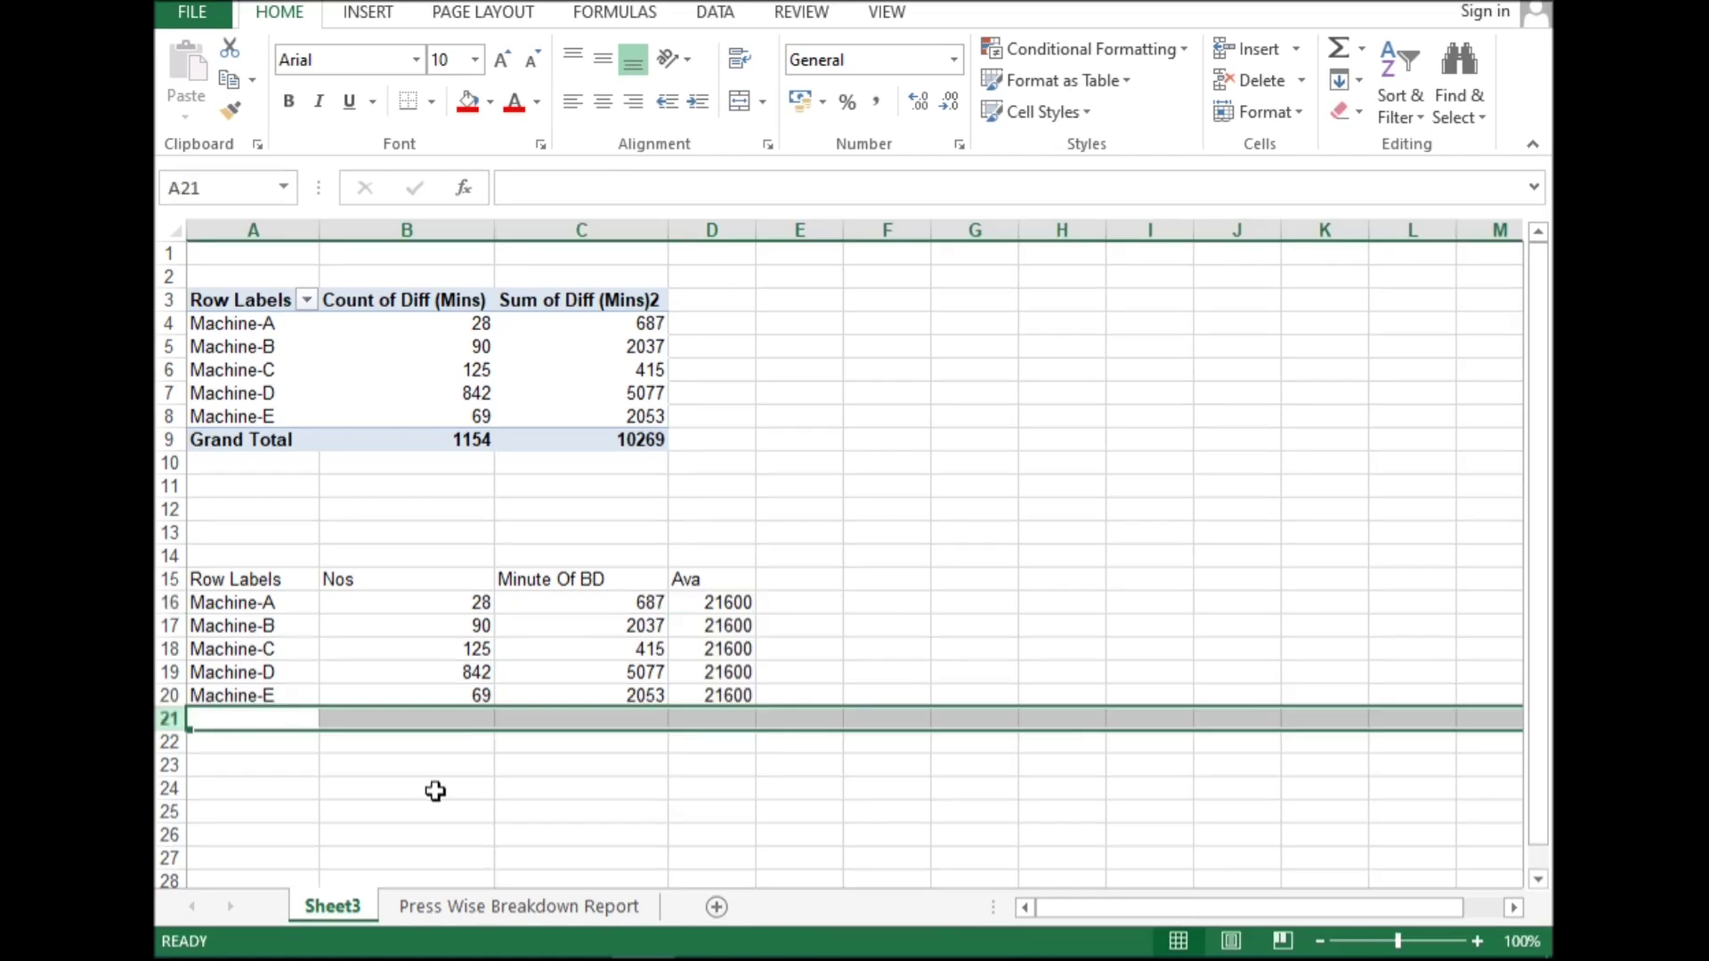
left_click(565, 784)
left_click(790, 599)
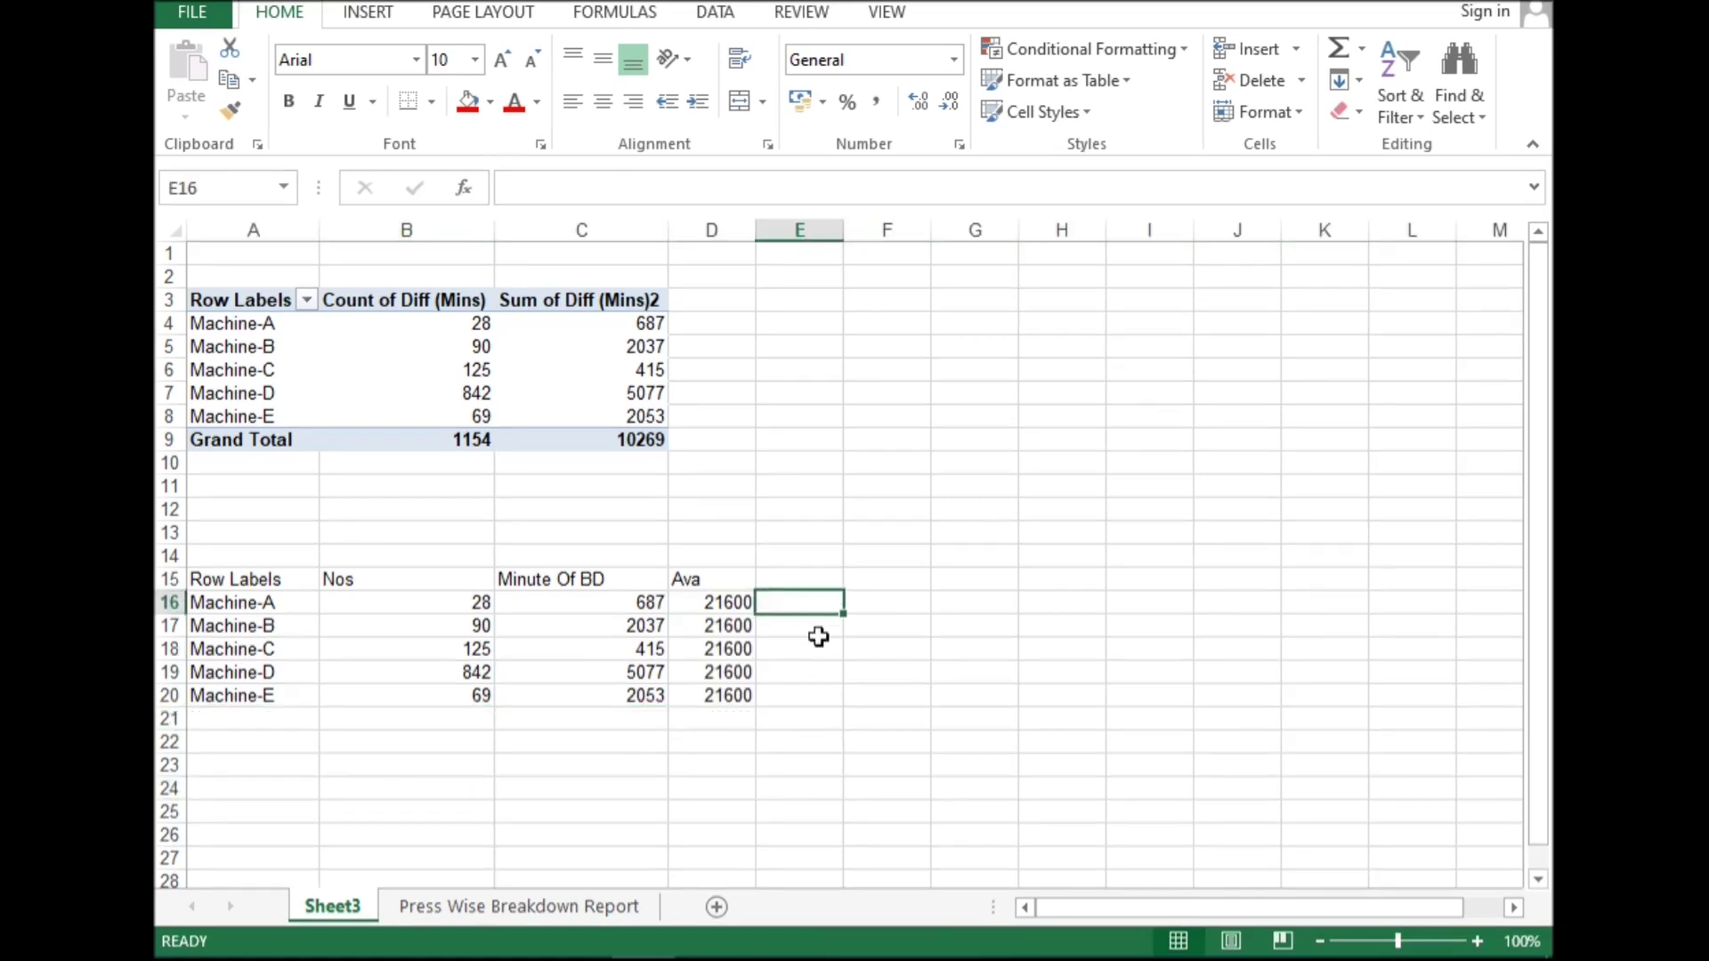
Add MTBF, MTTR and Ava headings in E15:G15.
left_click(788, 584)
type("MT")
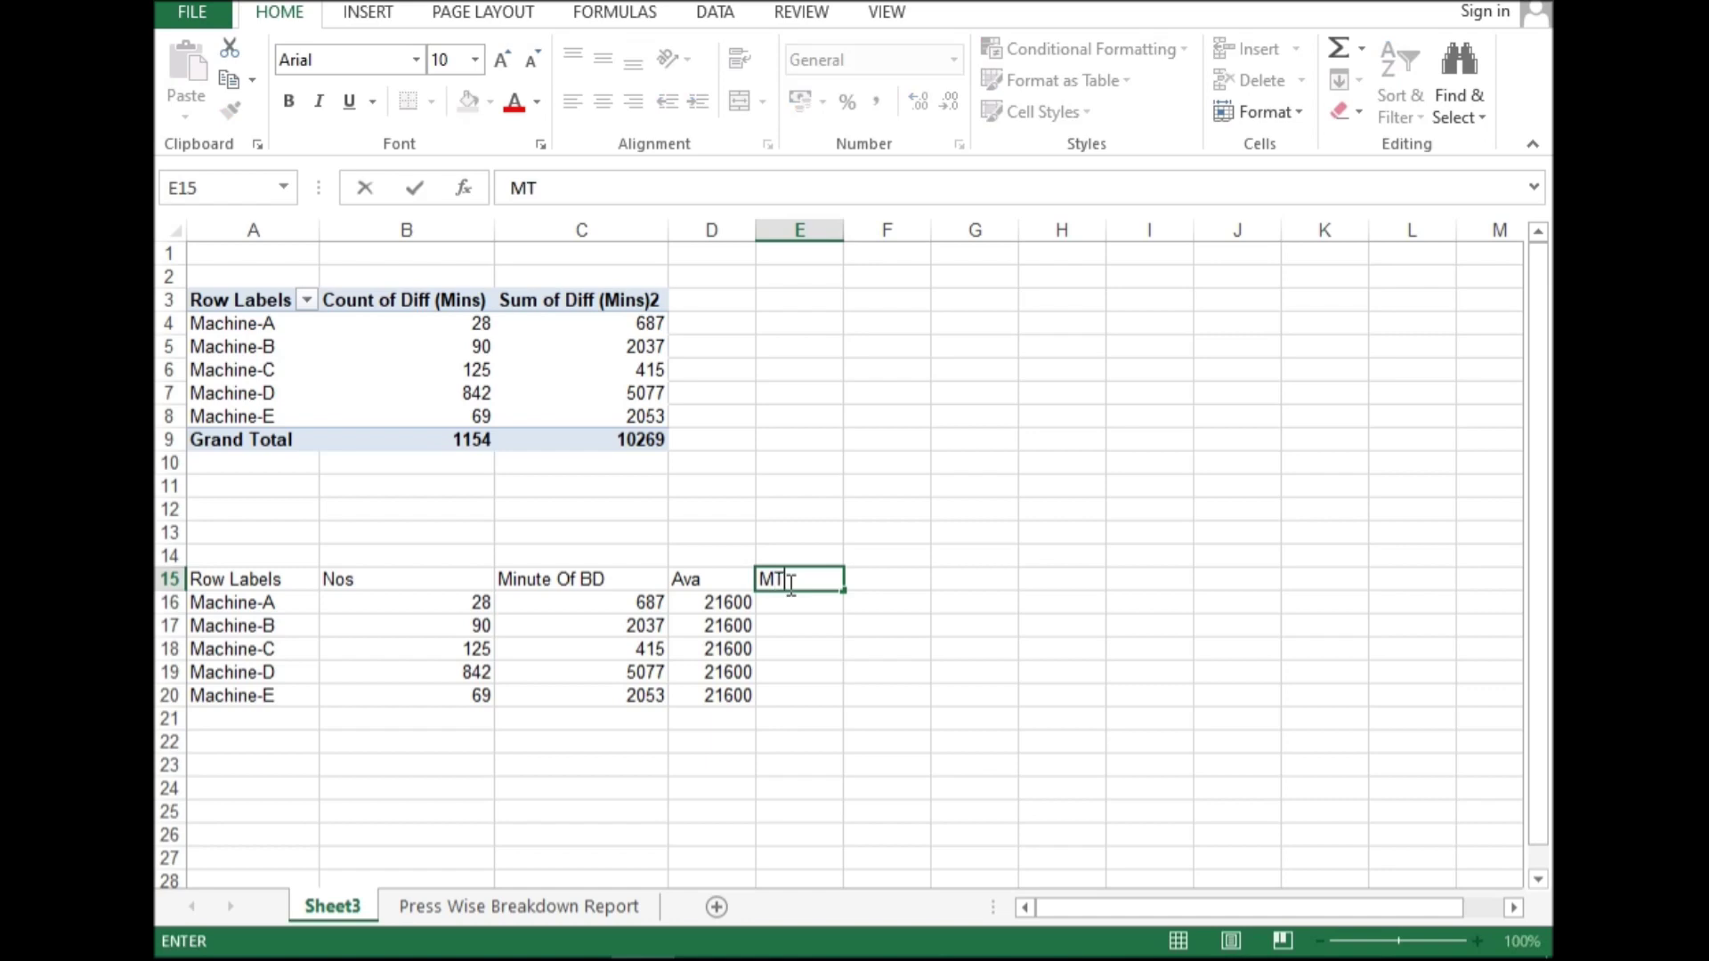
type("BF")
key("Tab")
type("MTTR")
key("Tab")
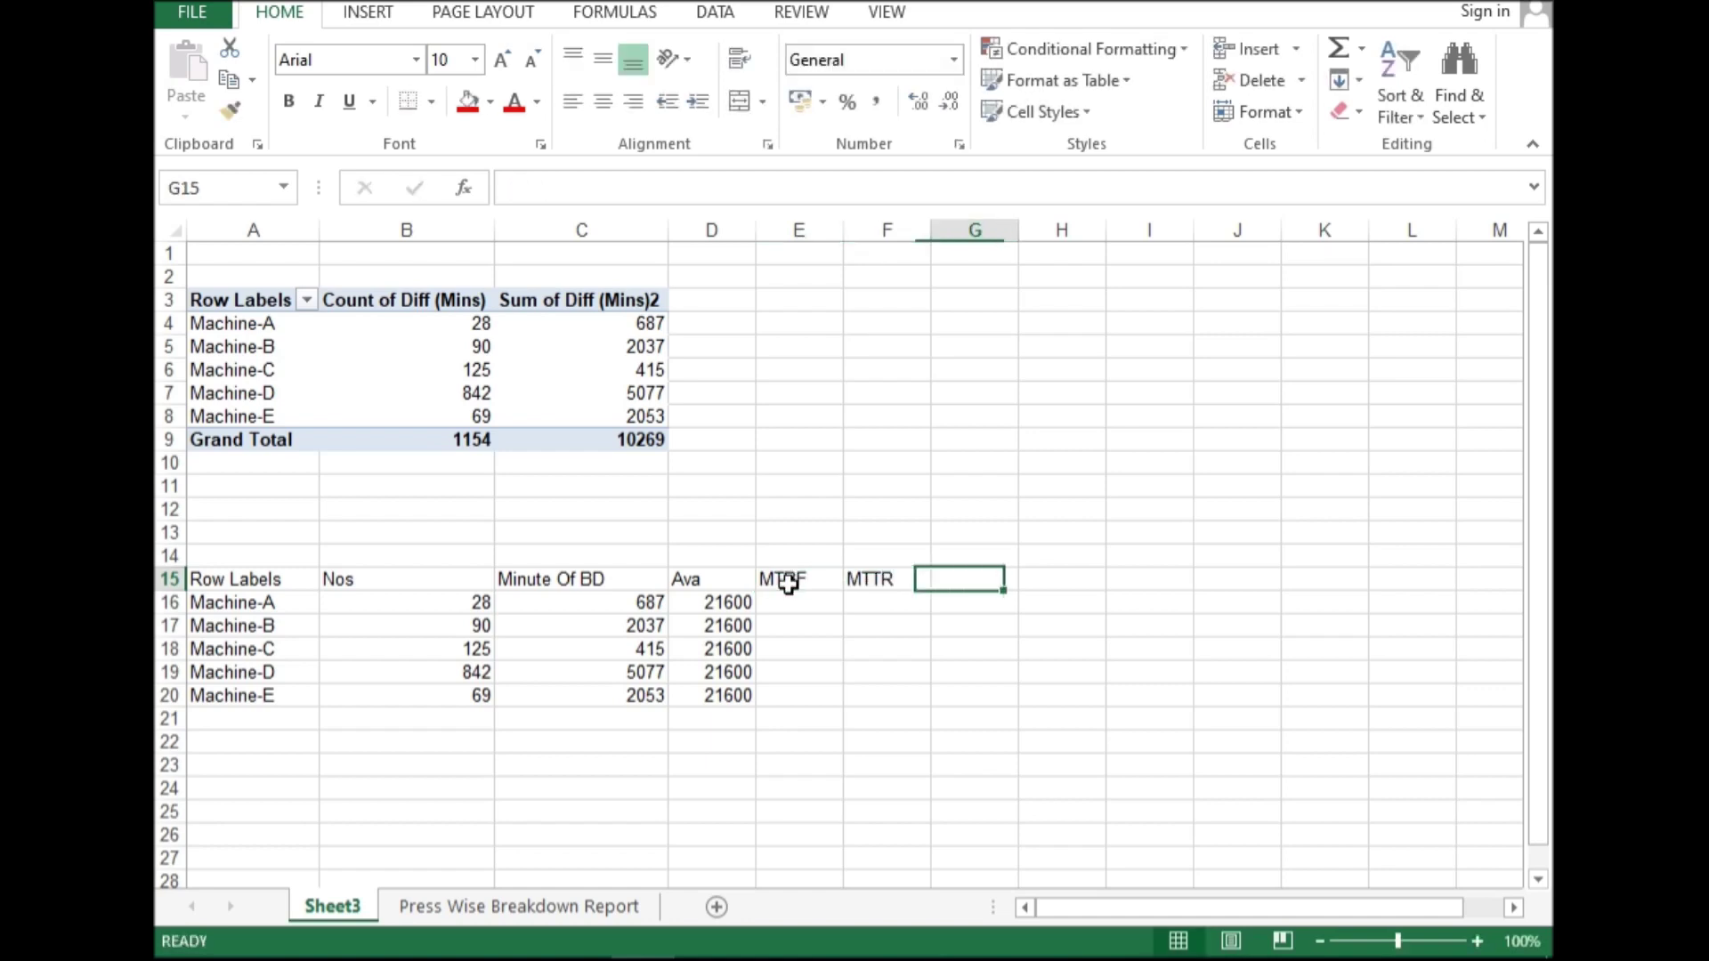
type("Ava")
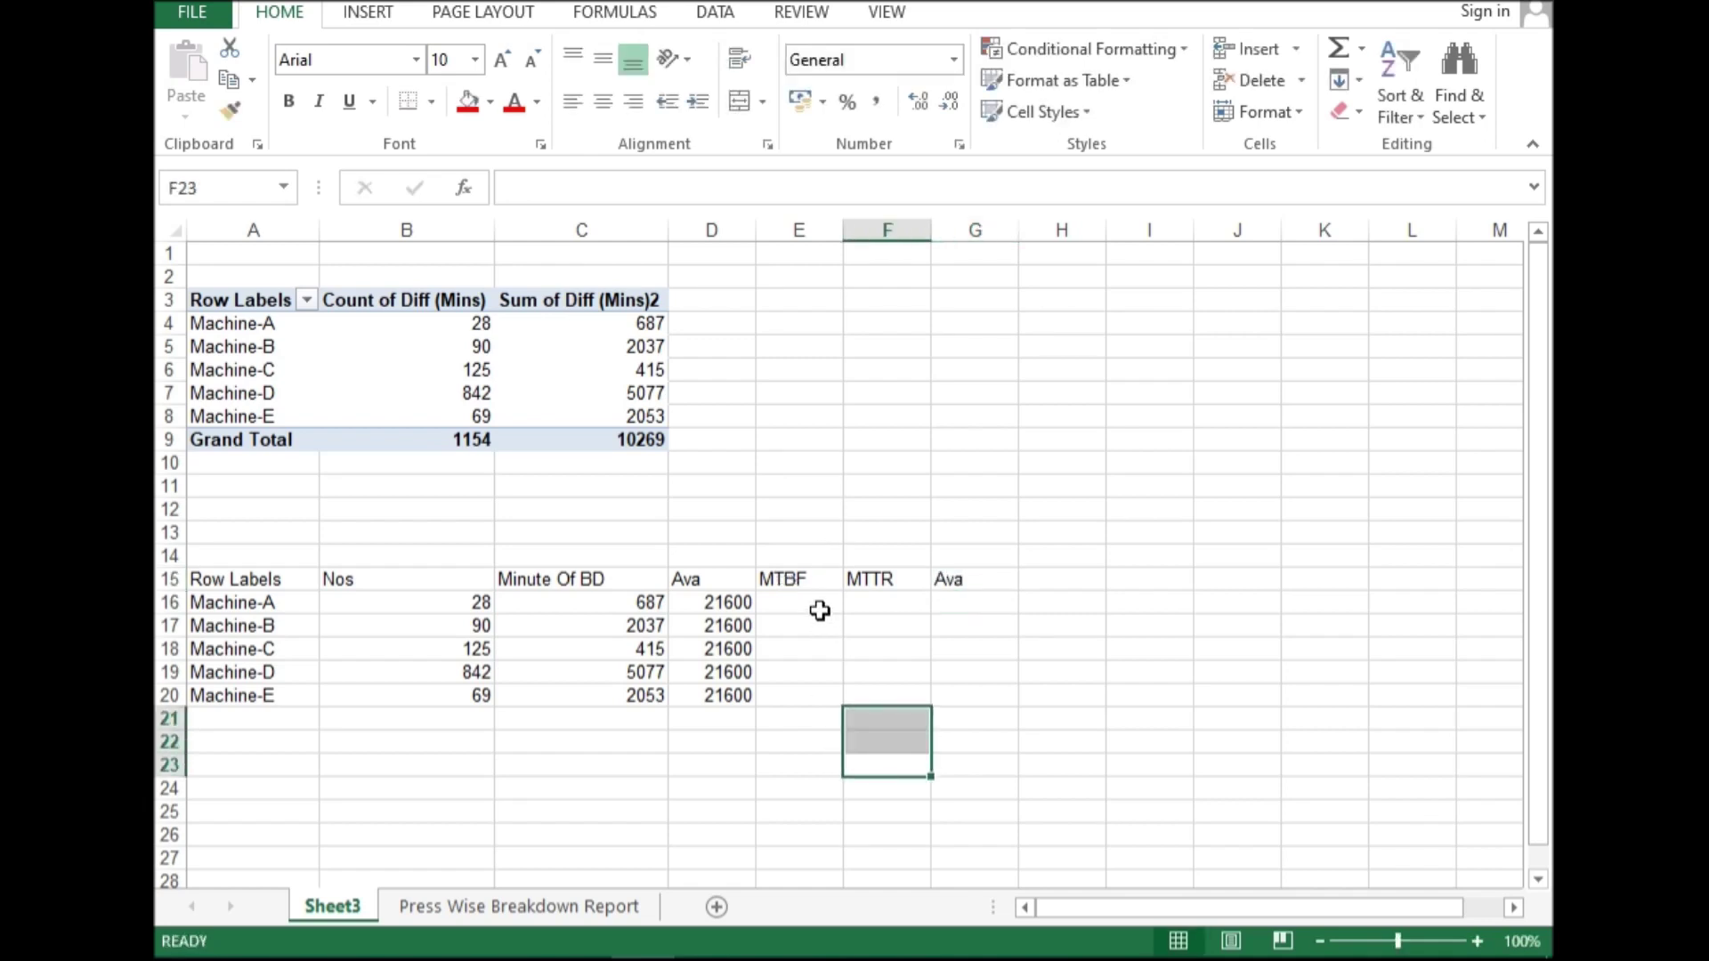
Enter MTBF =(D16-C16)/B16 in E16 and fill it down to E20.
left_click(817, 604)
type("=")
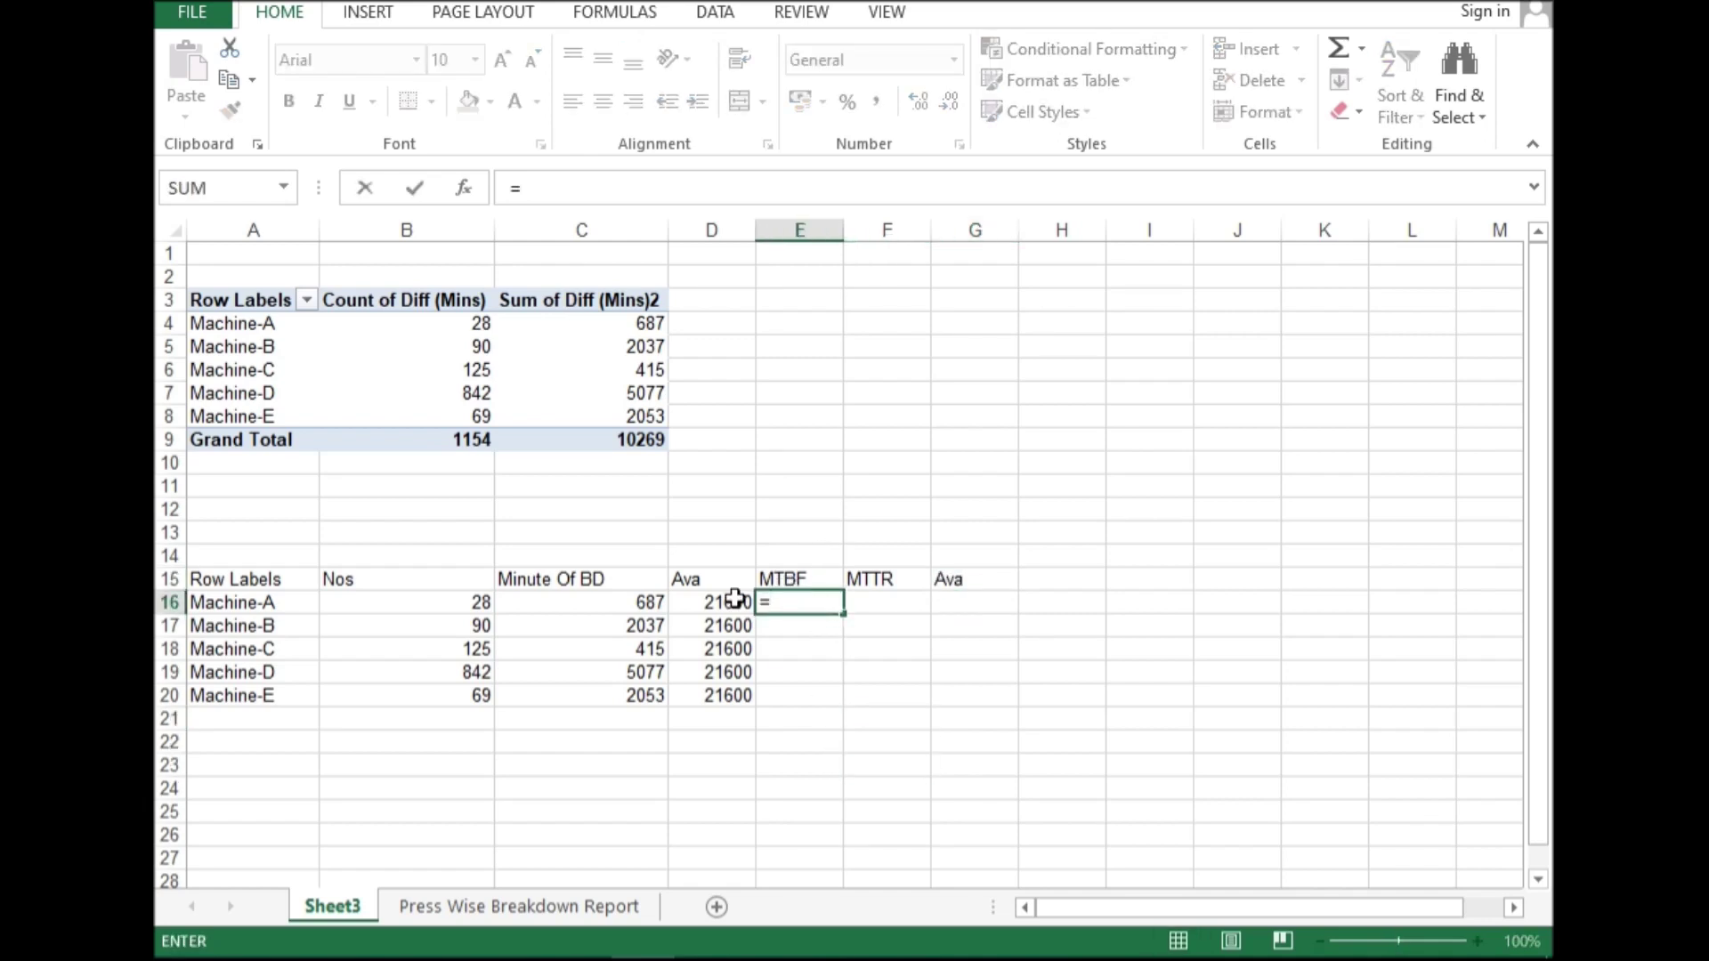
type("(")
left_click(715, 601)
type("-")
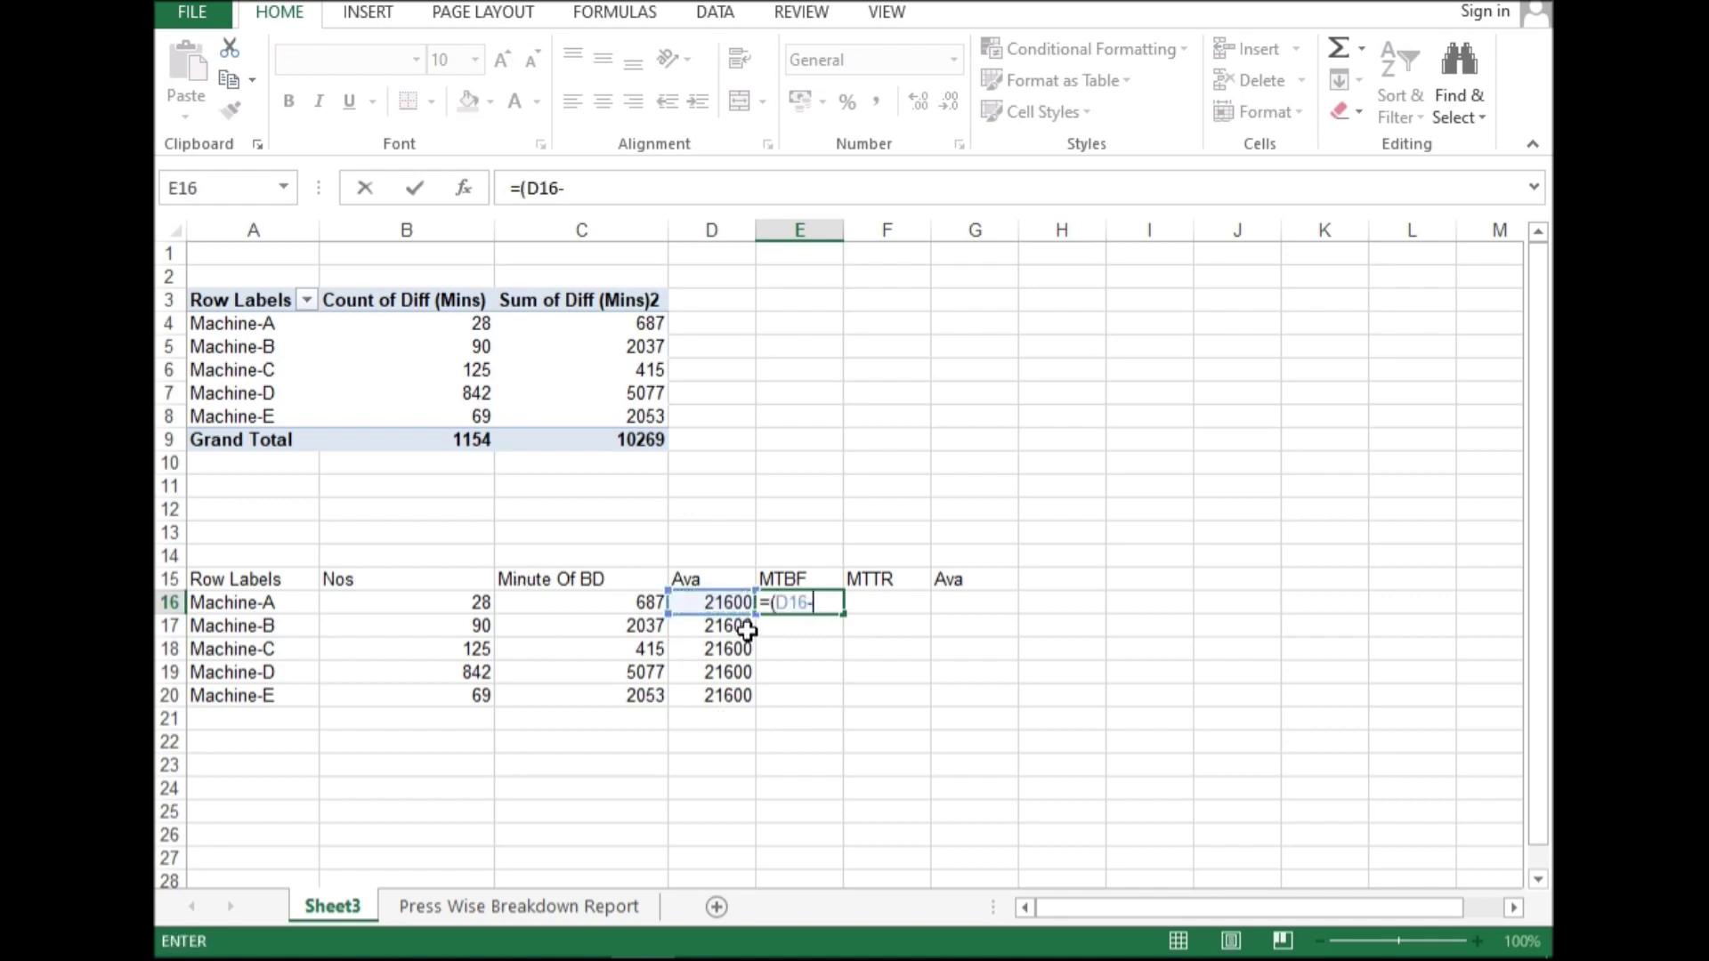
left_click(605, 603)
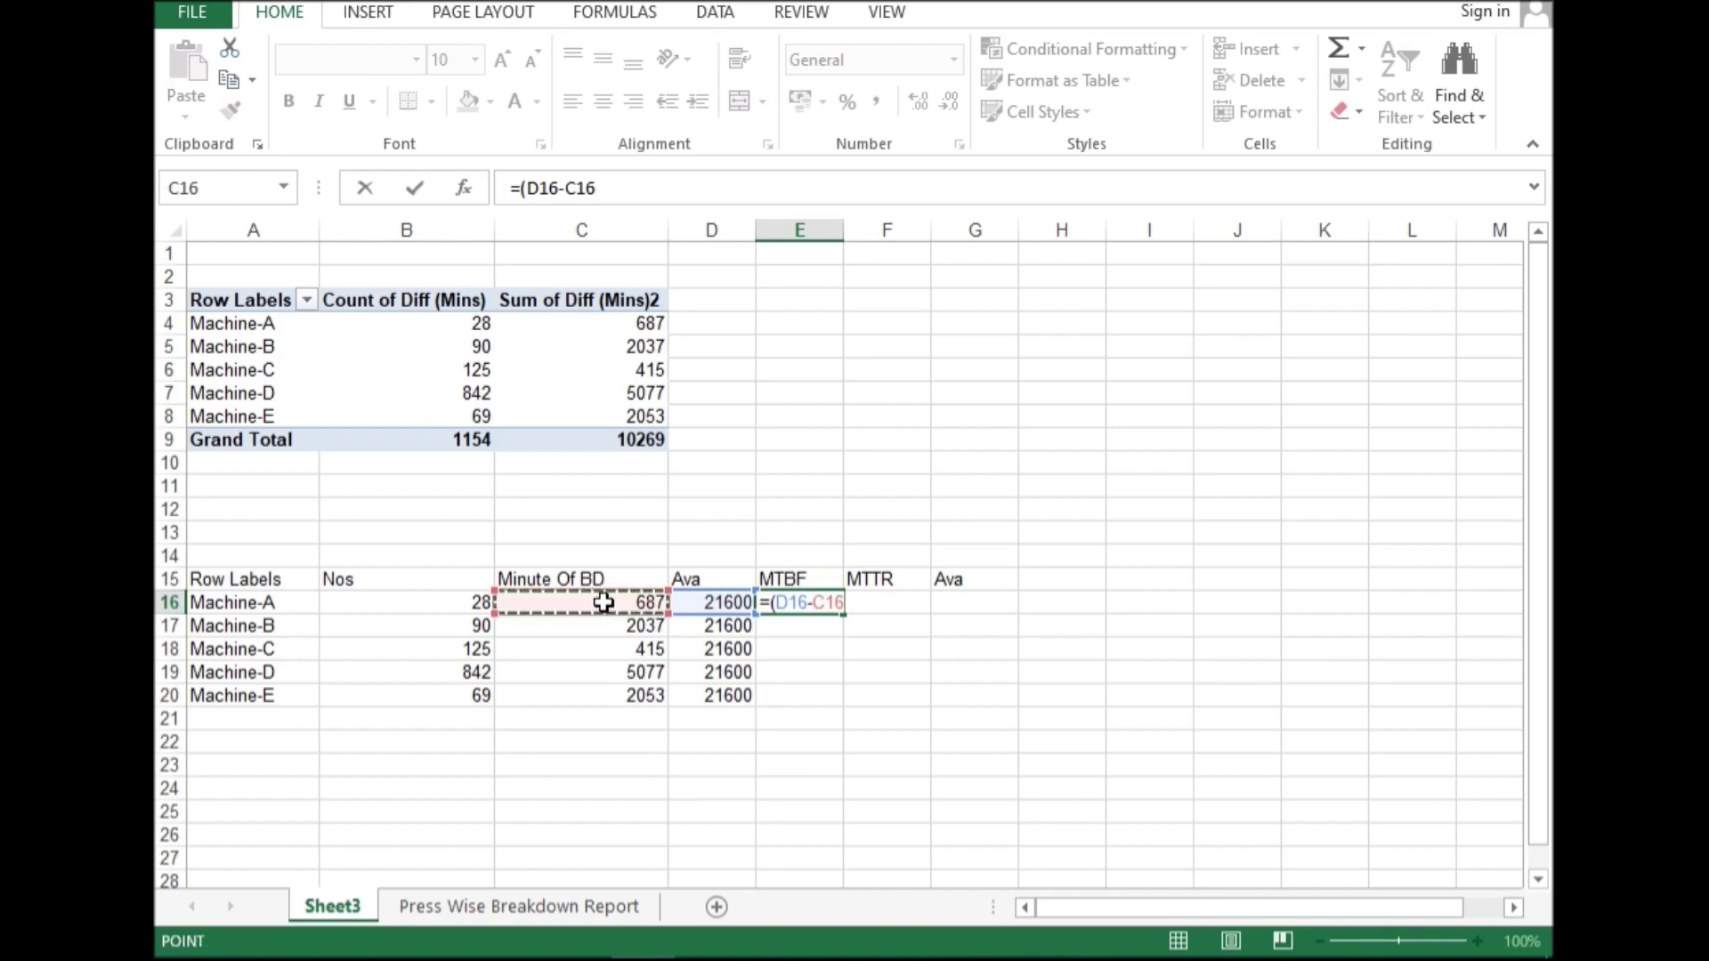
type(")/")
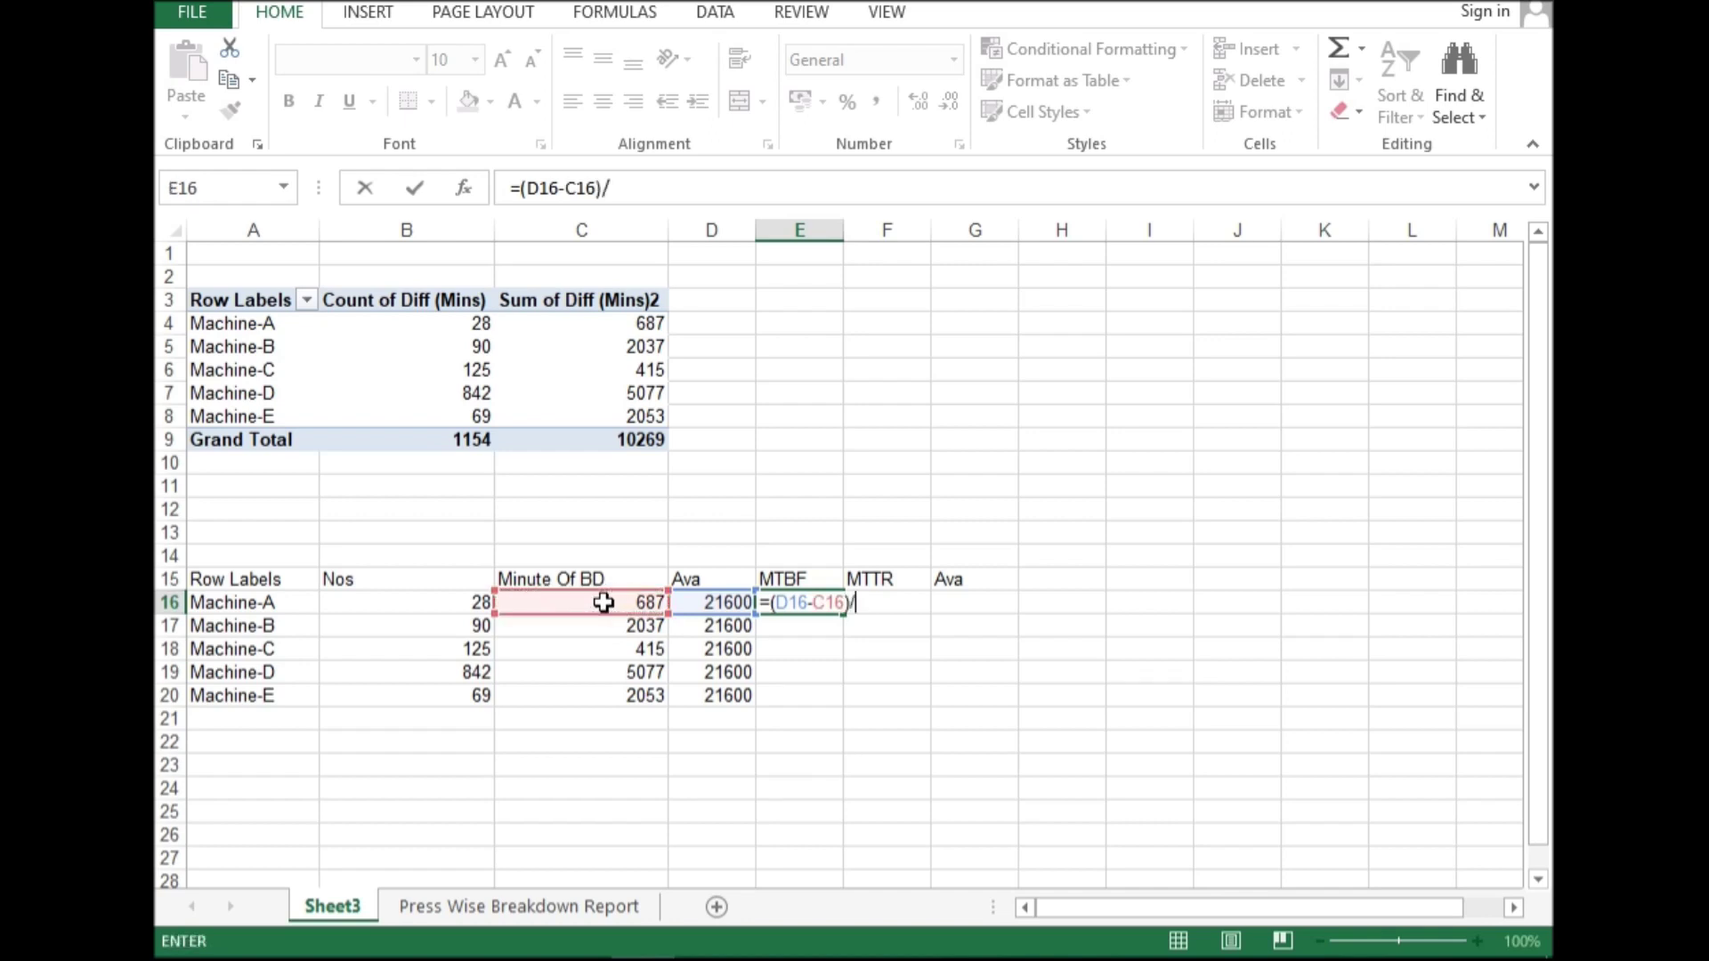
left_click(436, 605)
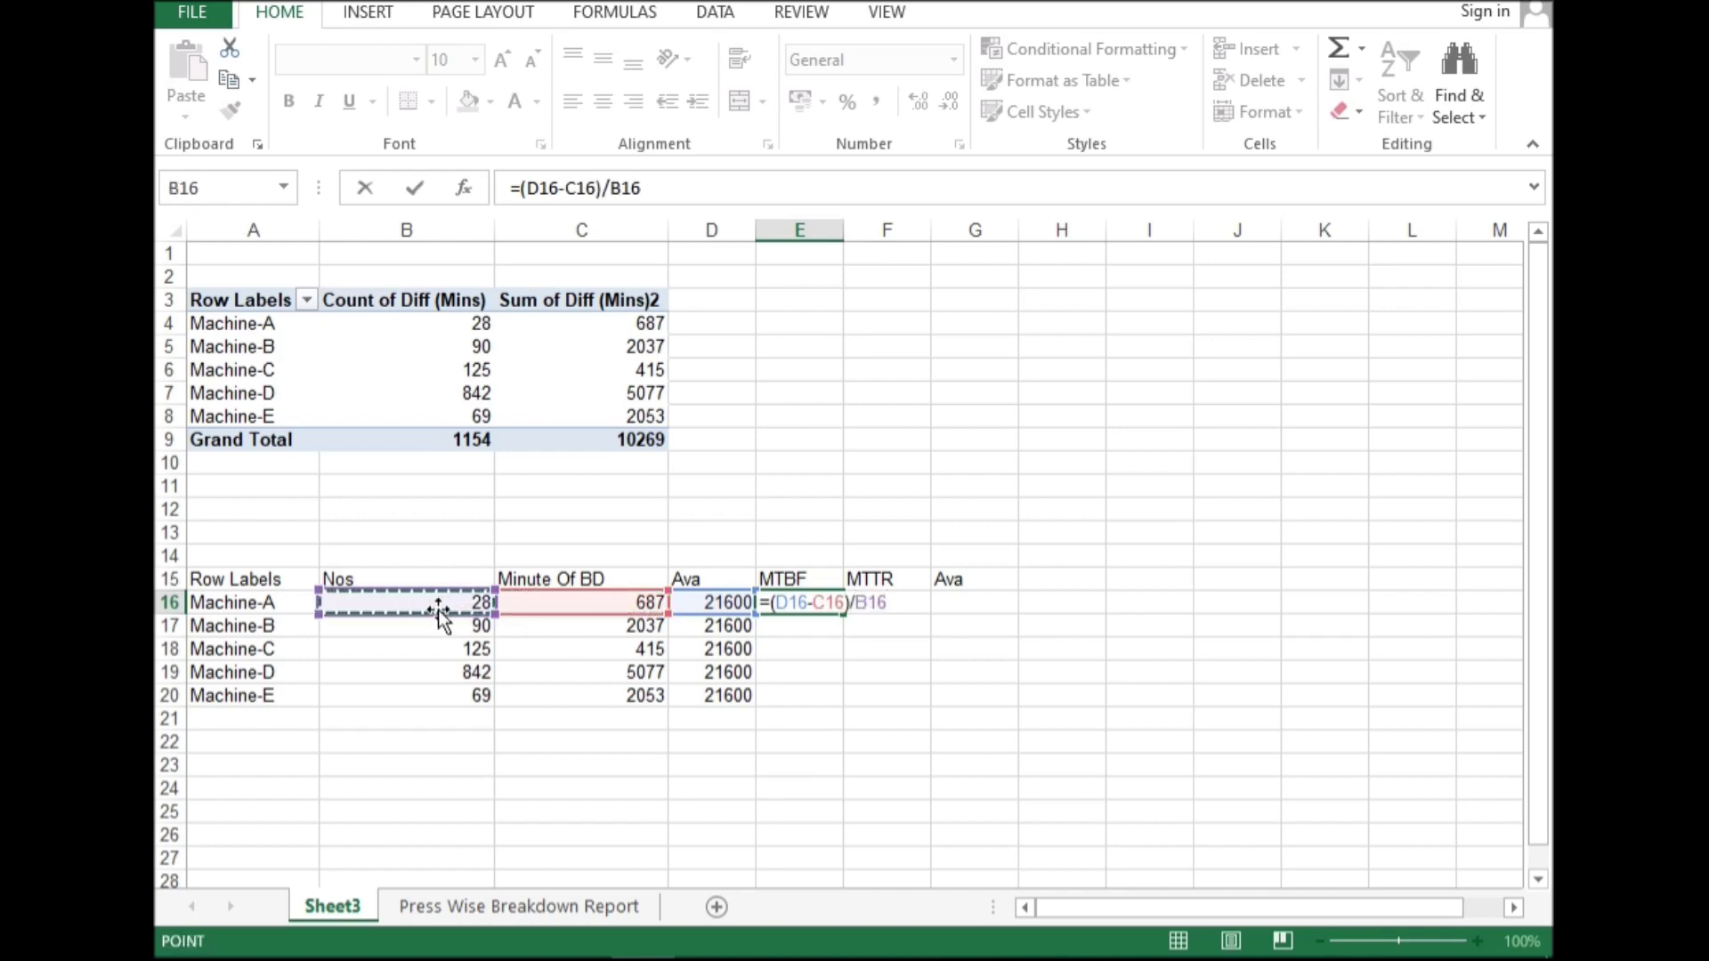
key("Return")
left_click(820, 602)
left_click_drag(844, 614, 816, 699)
Enter MTTR =C16/B16 in F16 and fill it down to F20, giving 24.53571 to 29.75362.
left_click(878, 602)
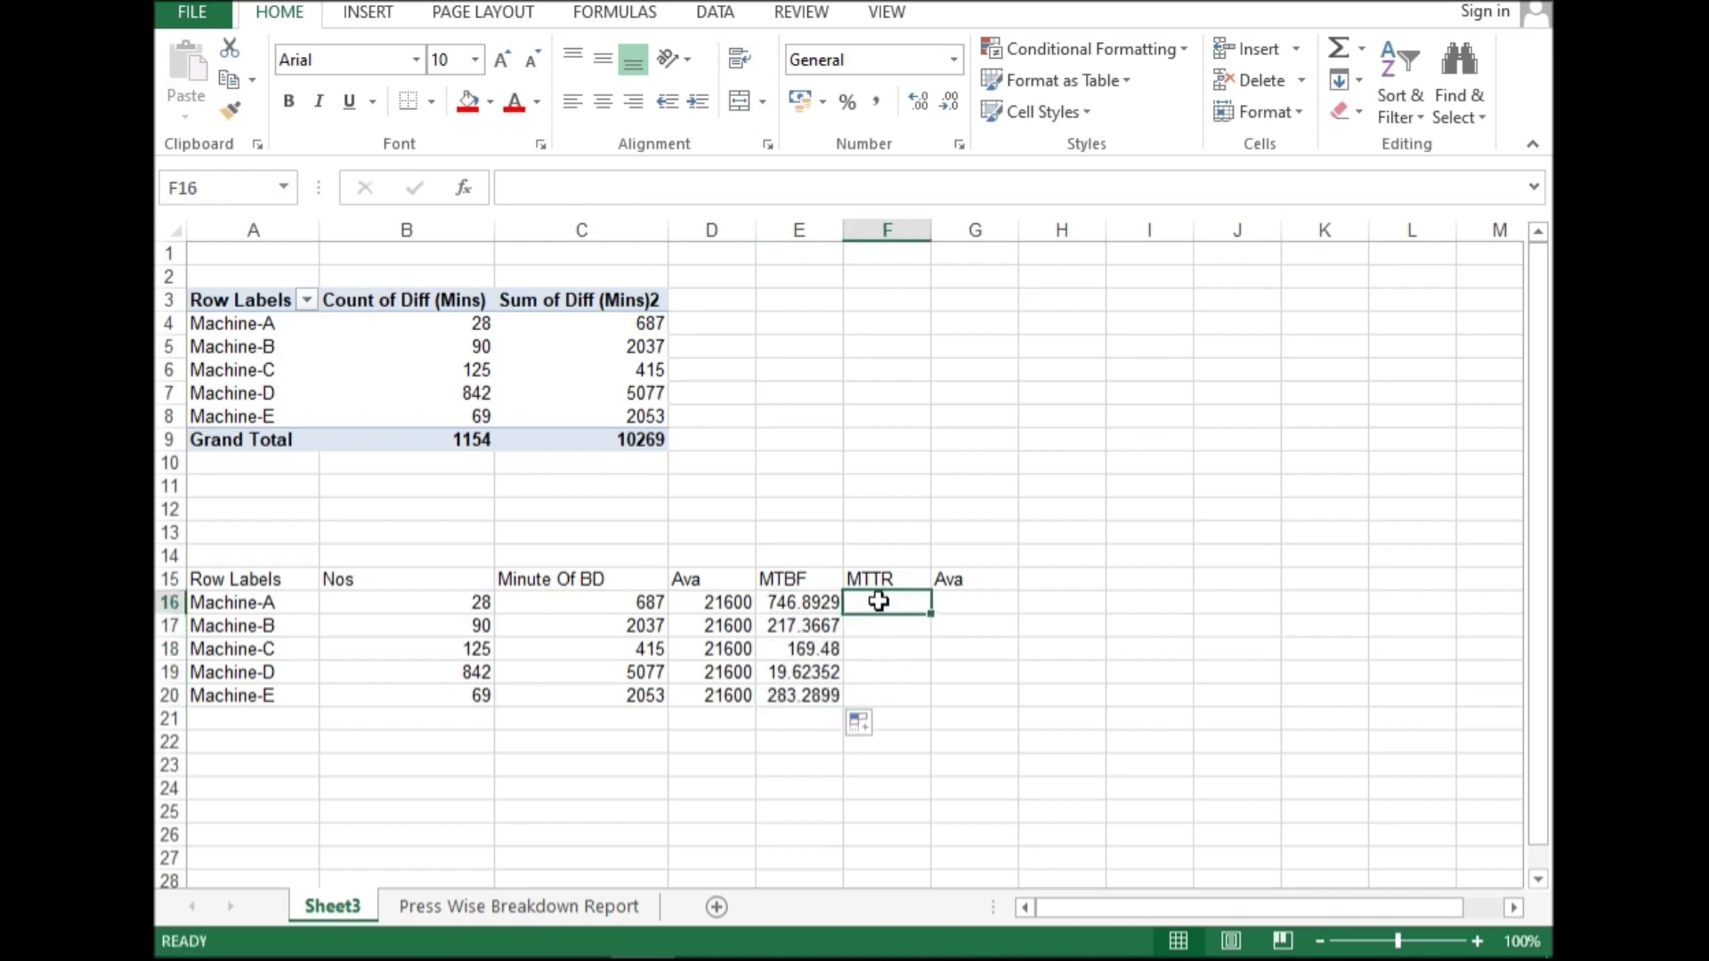
type("+")
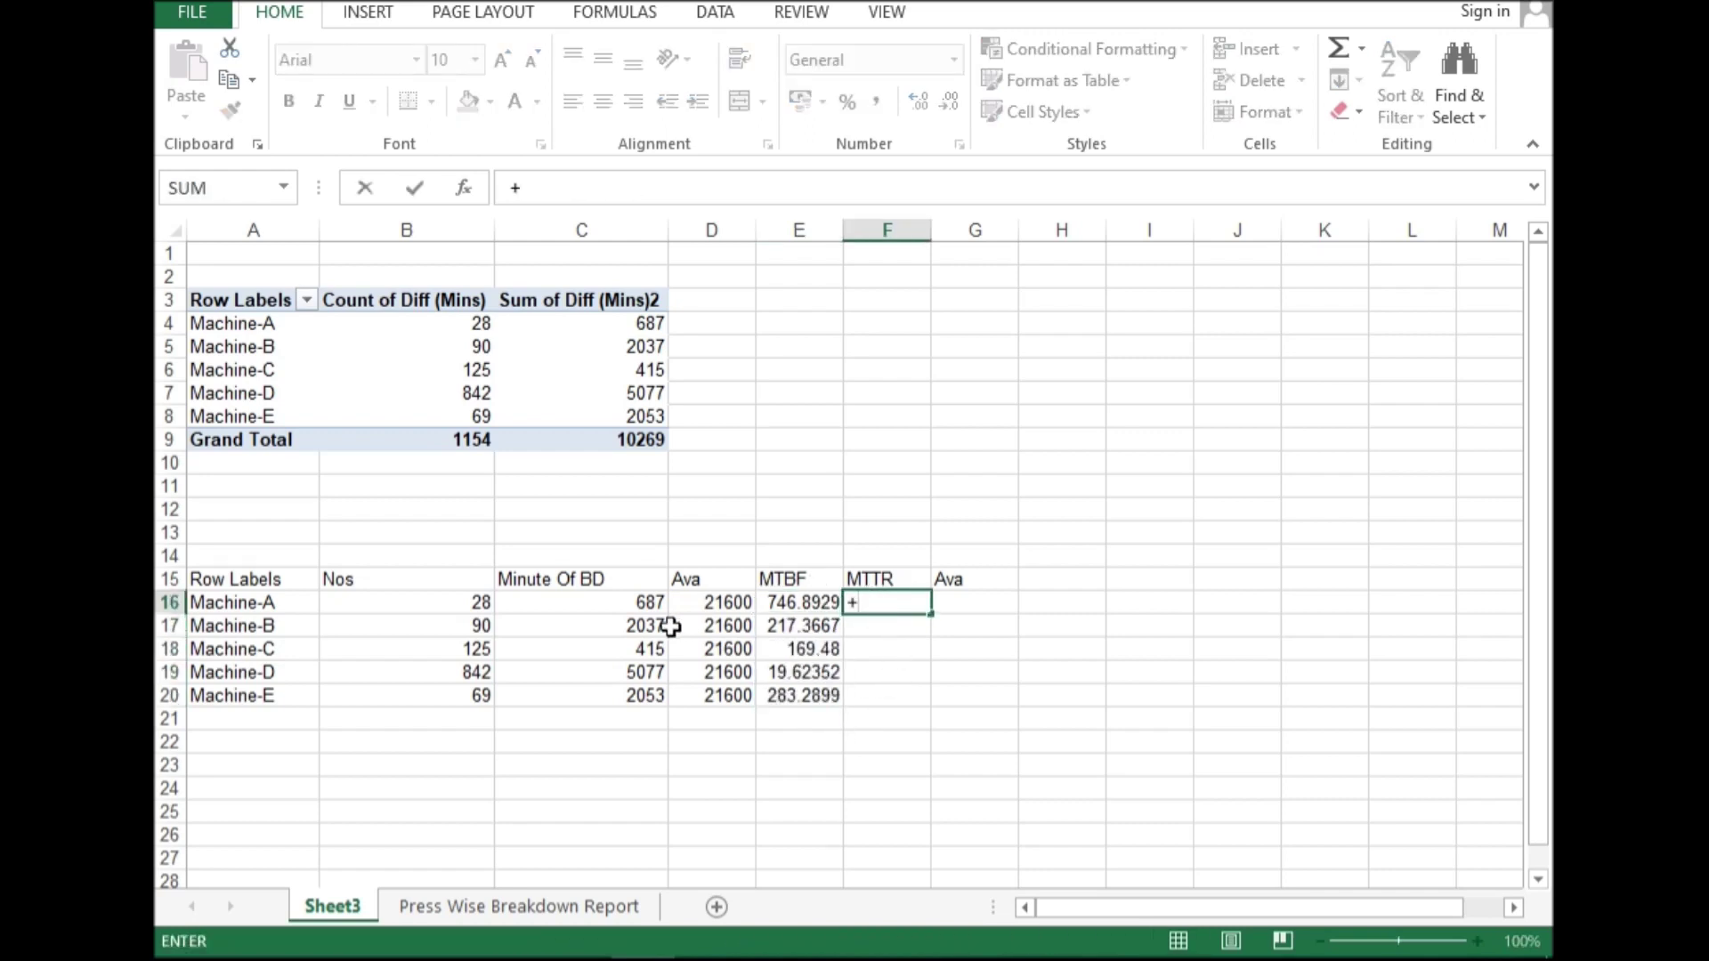
left_click(627, 603)
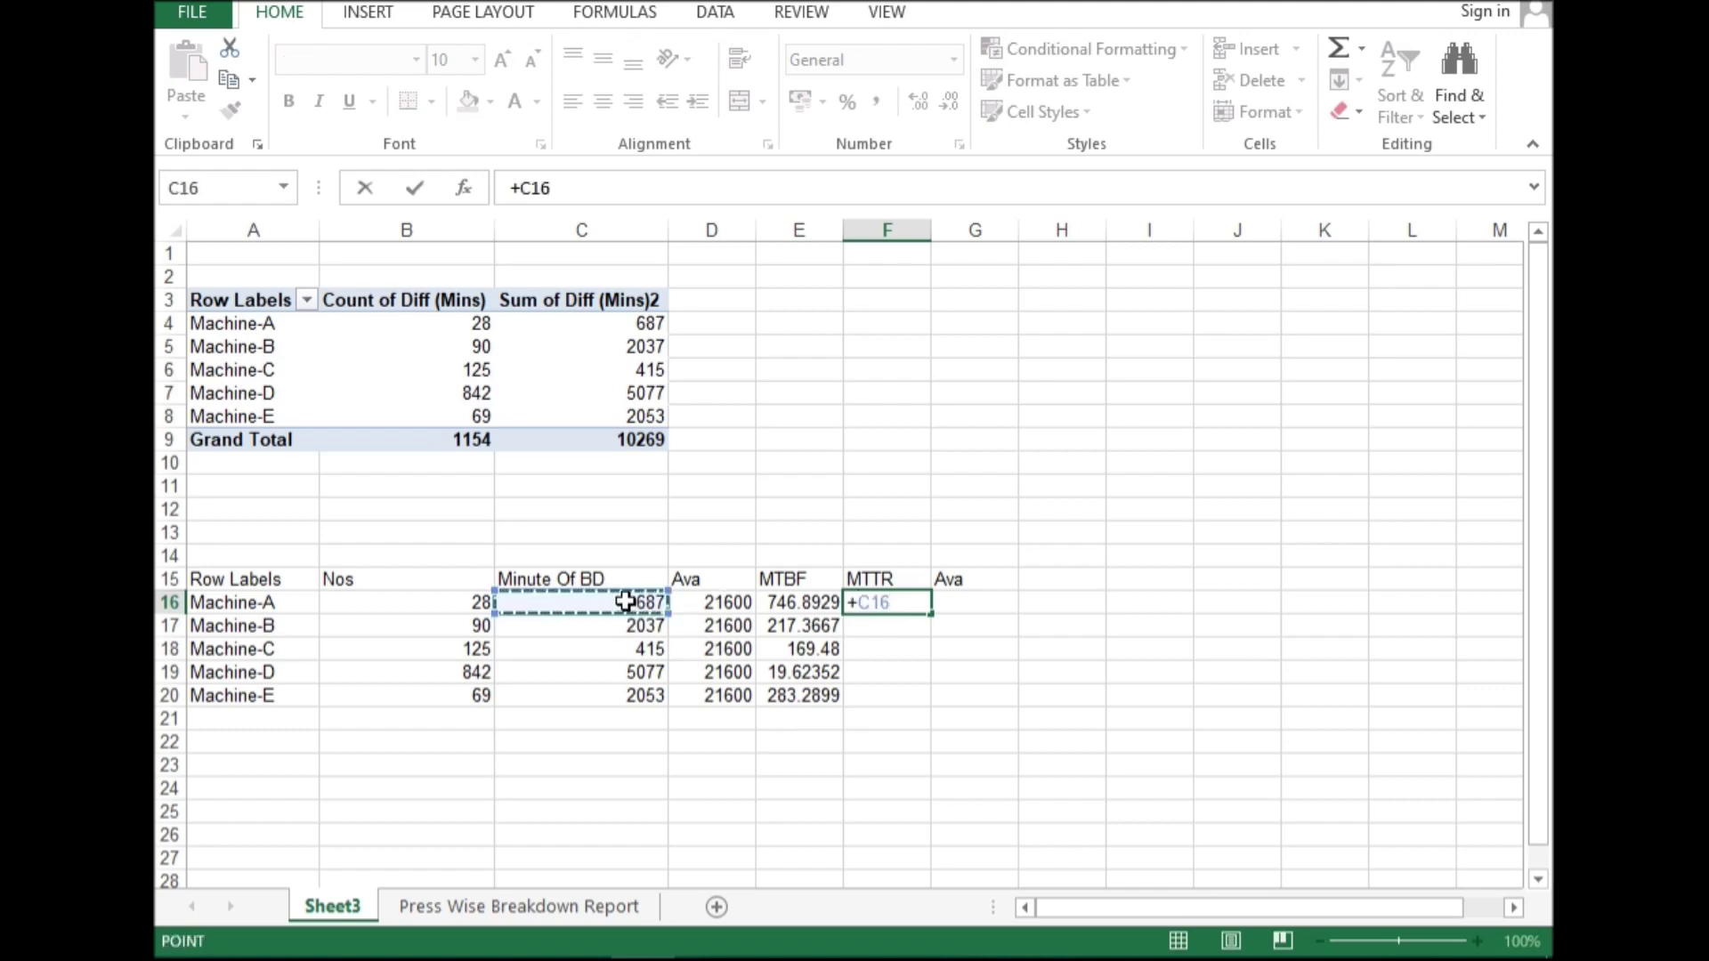
type("/")
left_click(452, 603)
key("Return")
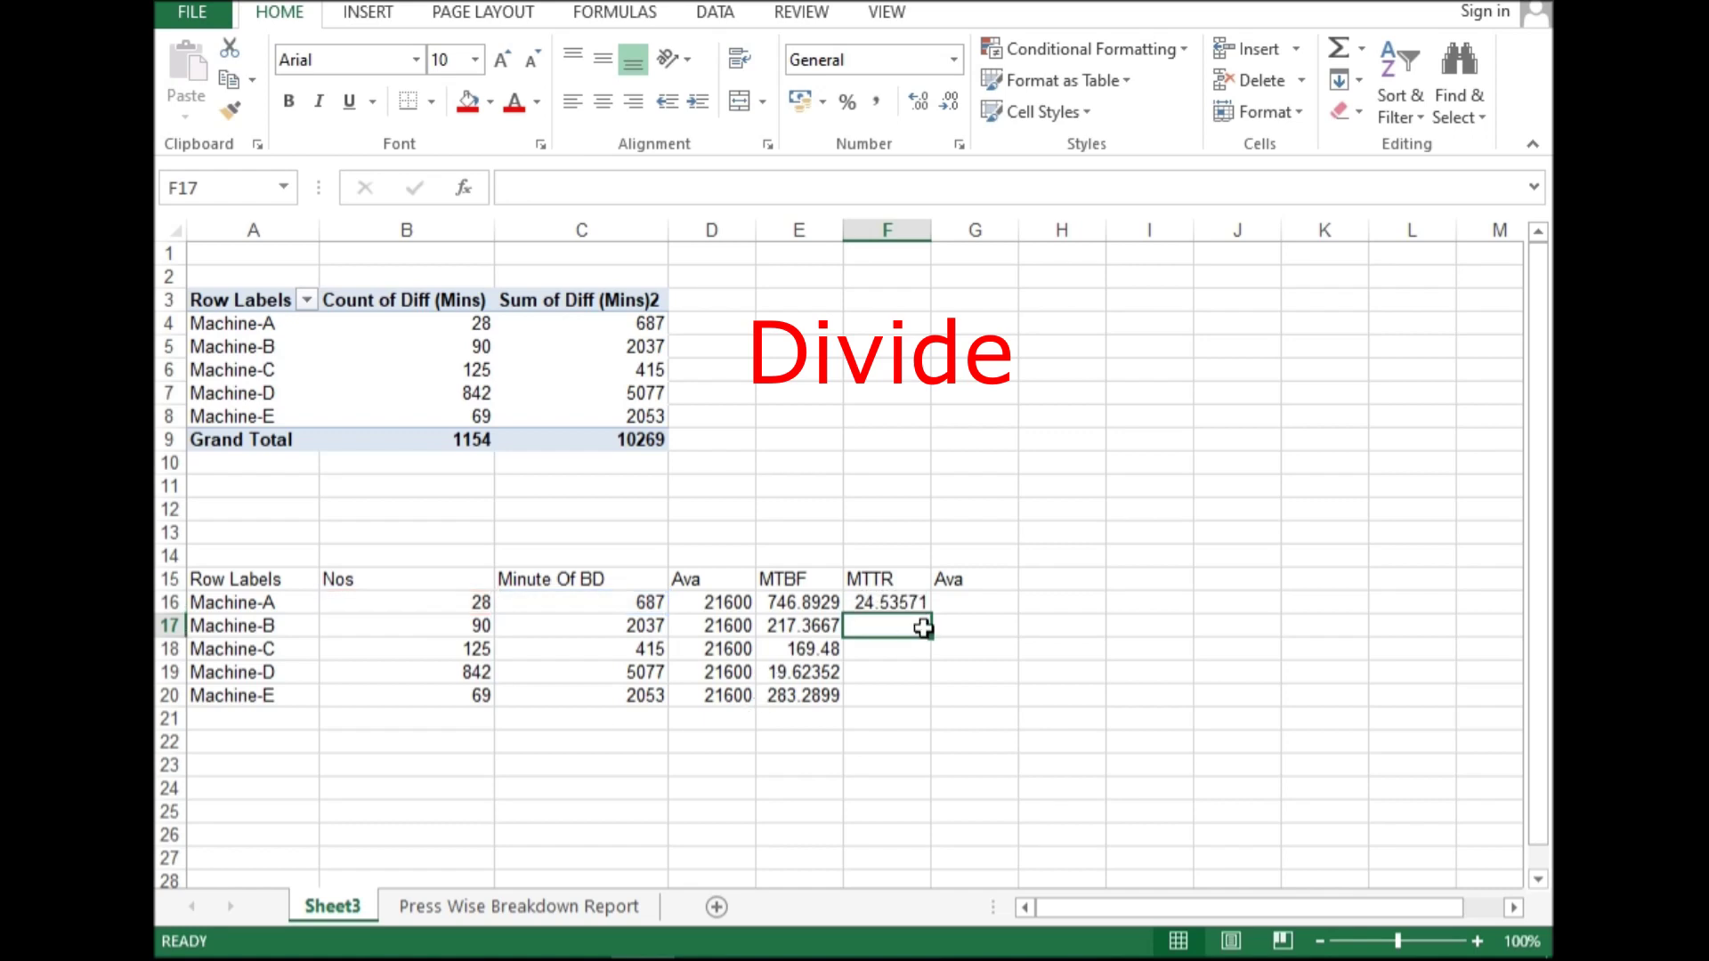
left_click(918, 604)
left_click_drag(932, 613, 919, 700)
left_click(962, 610)
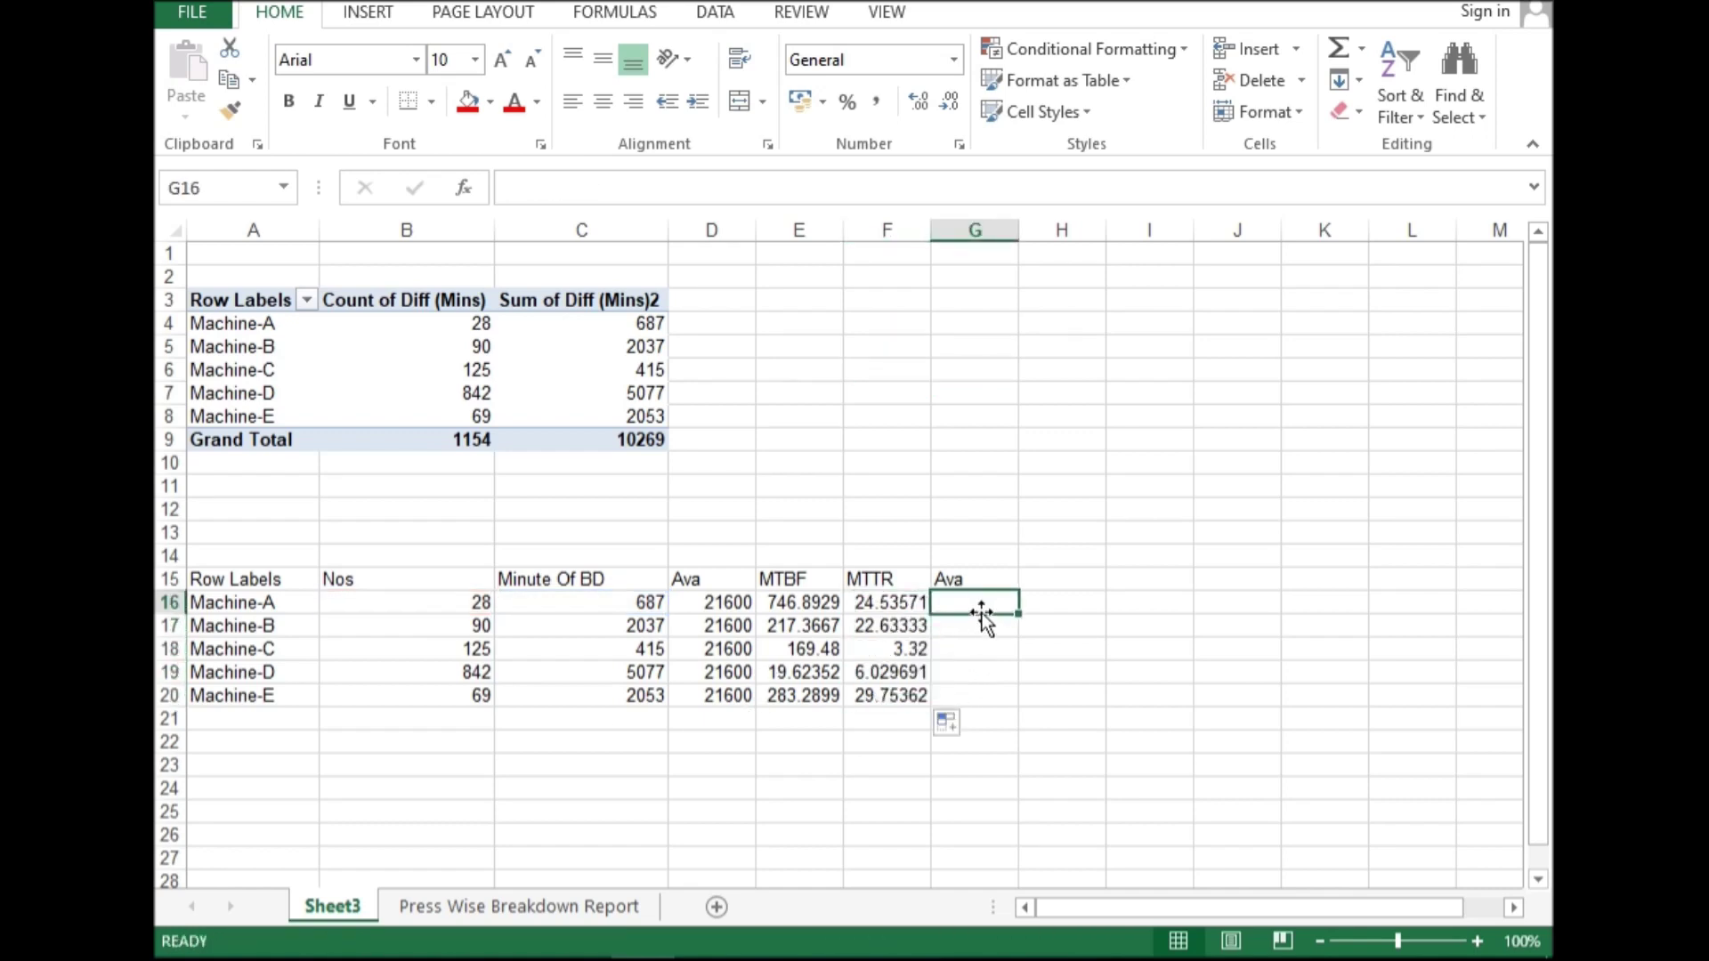
Build Machine-A's availability formula =(D16-C16)/D16 in G16.
type("+")
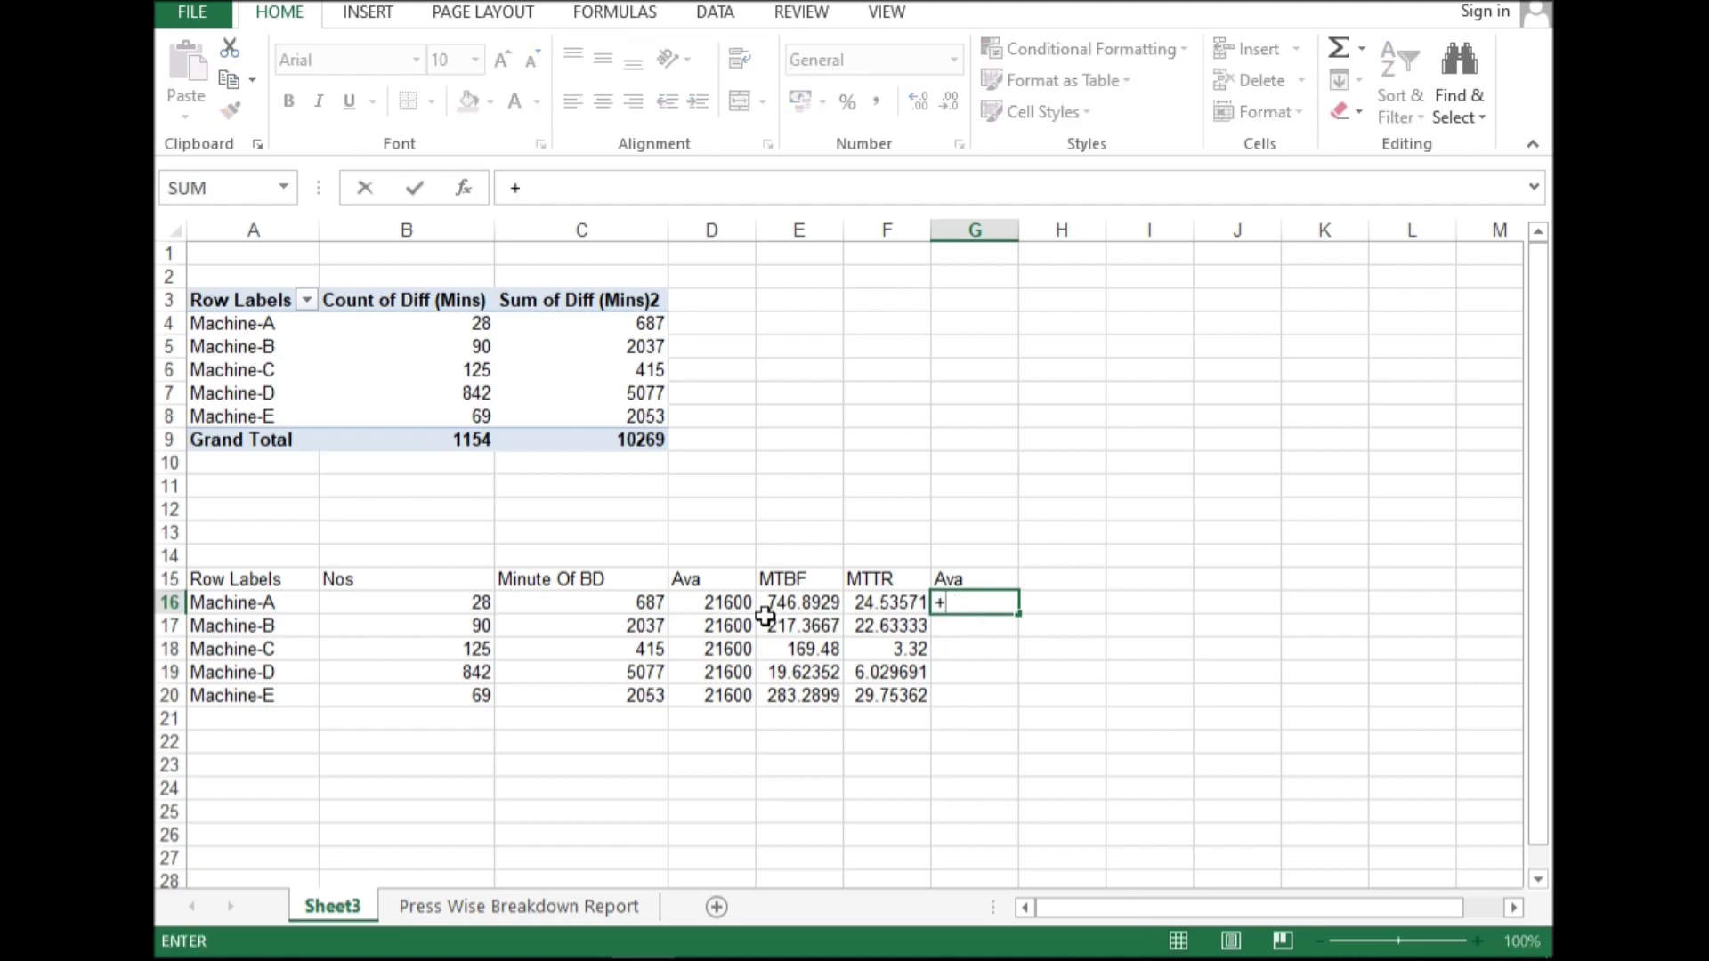
type("(")
left_click(731, 607)
type("-")
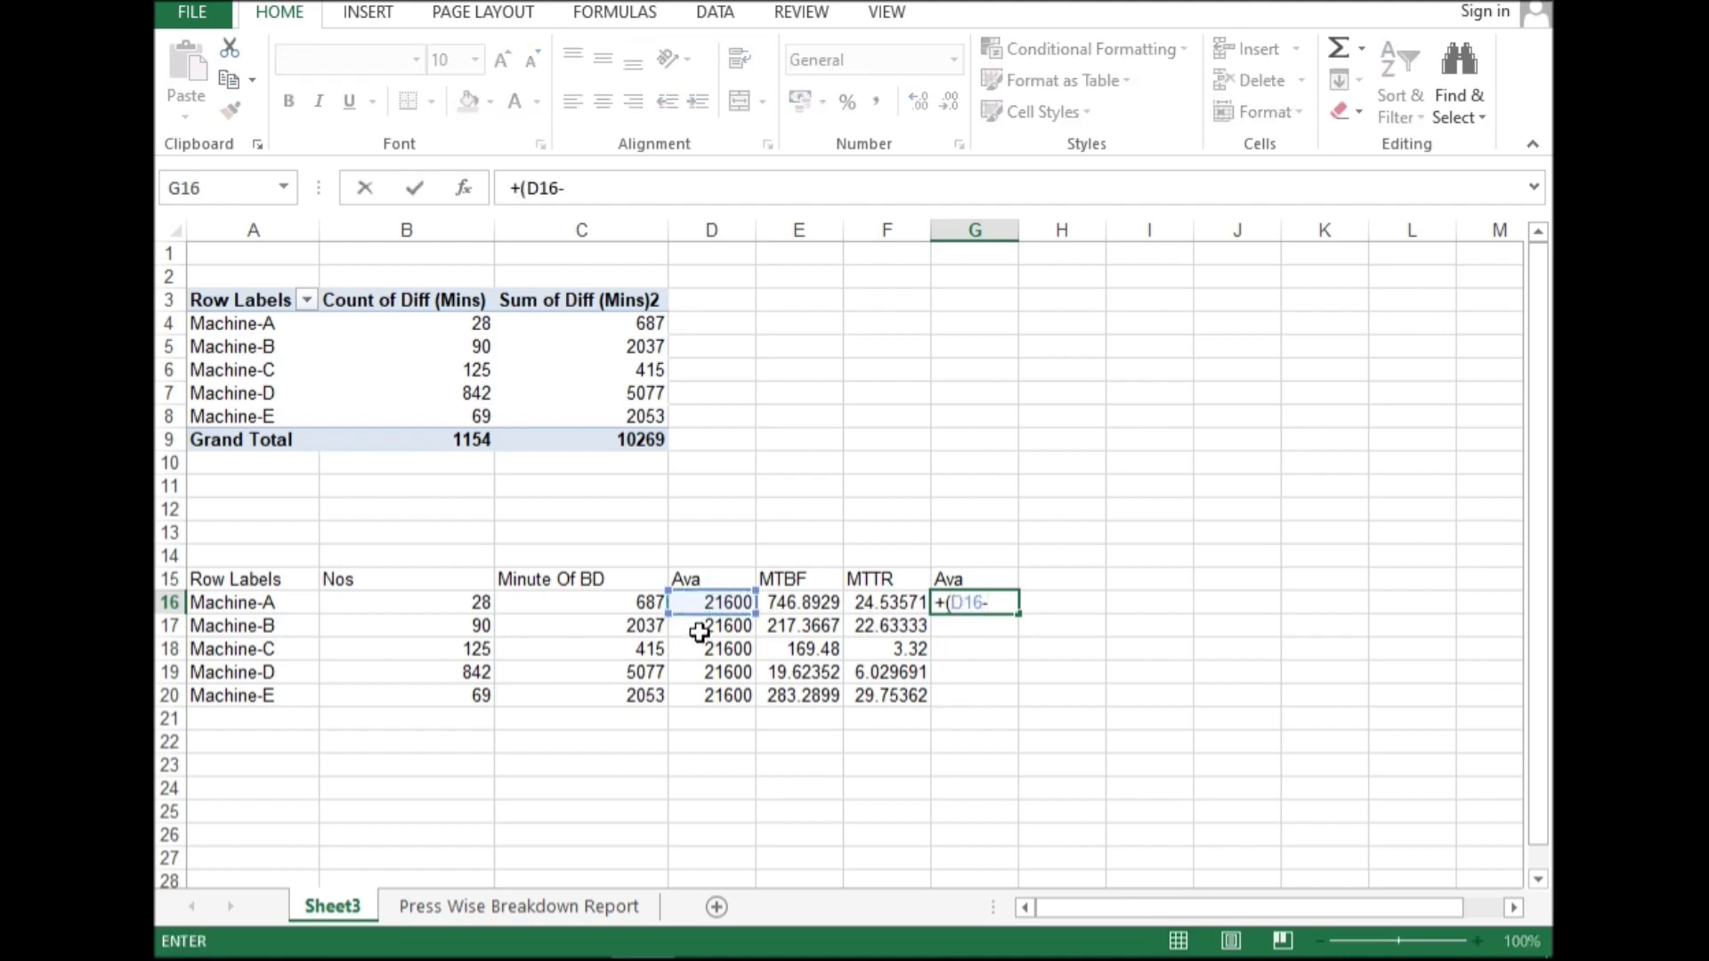
left_click(619, 602)
type(")/")
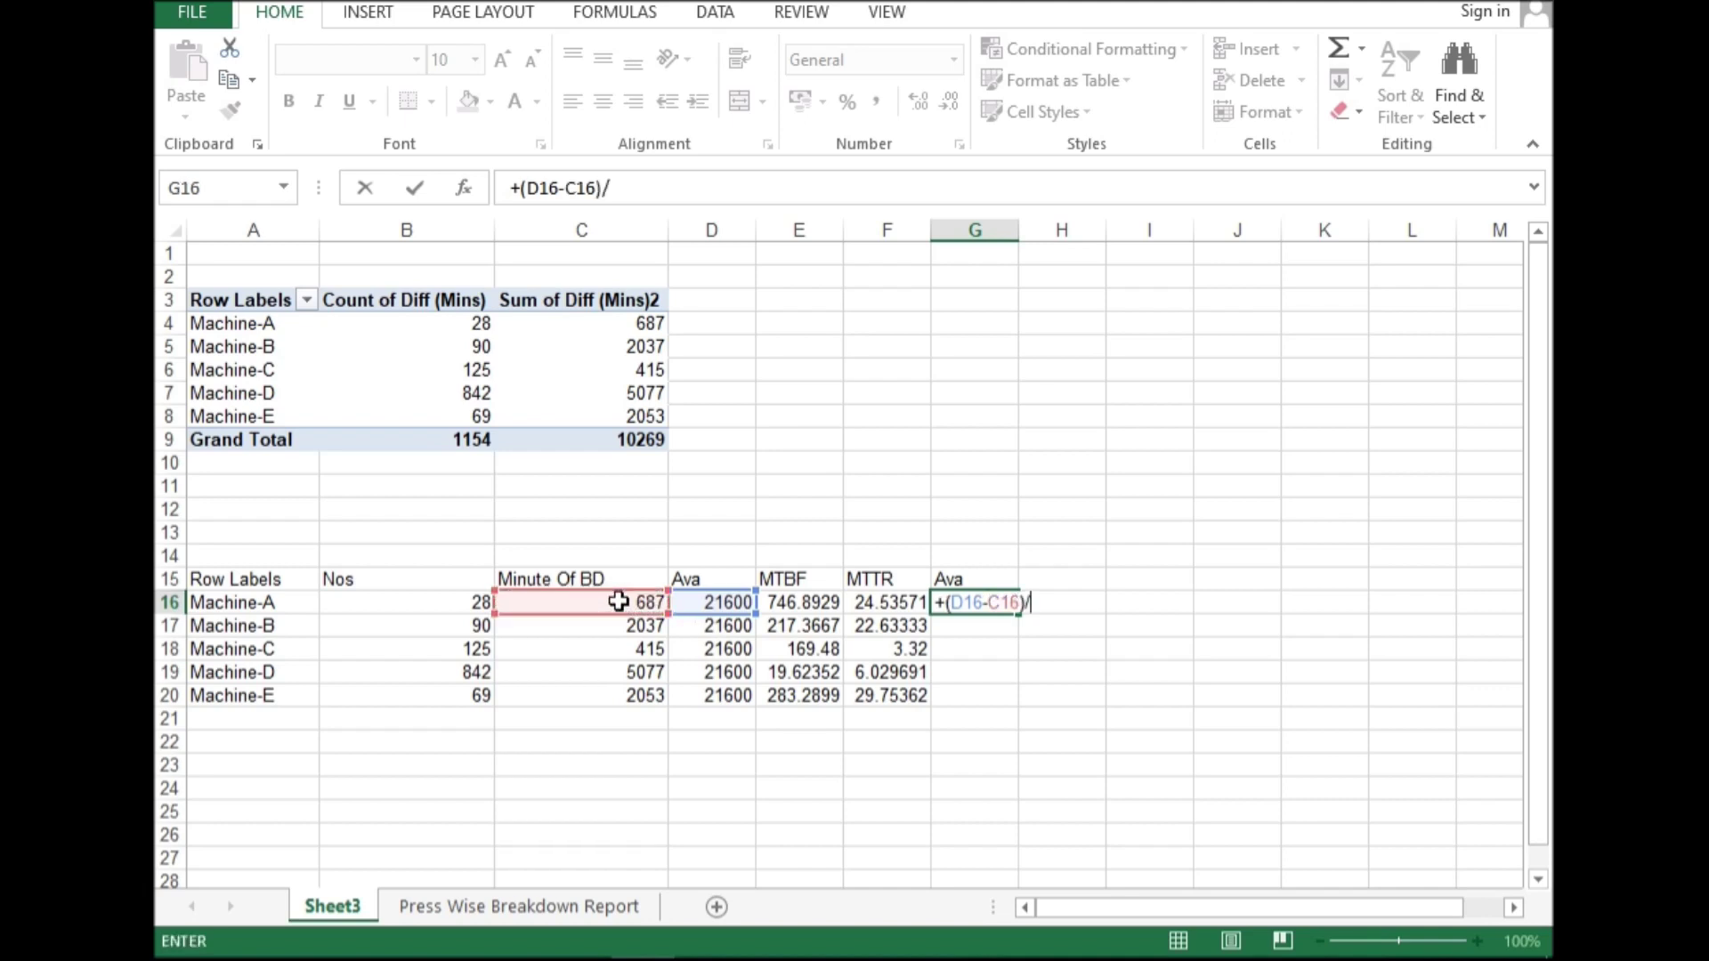
left_click(708, 605)
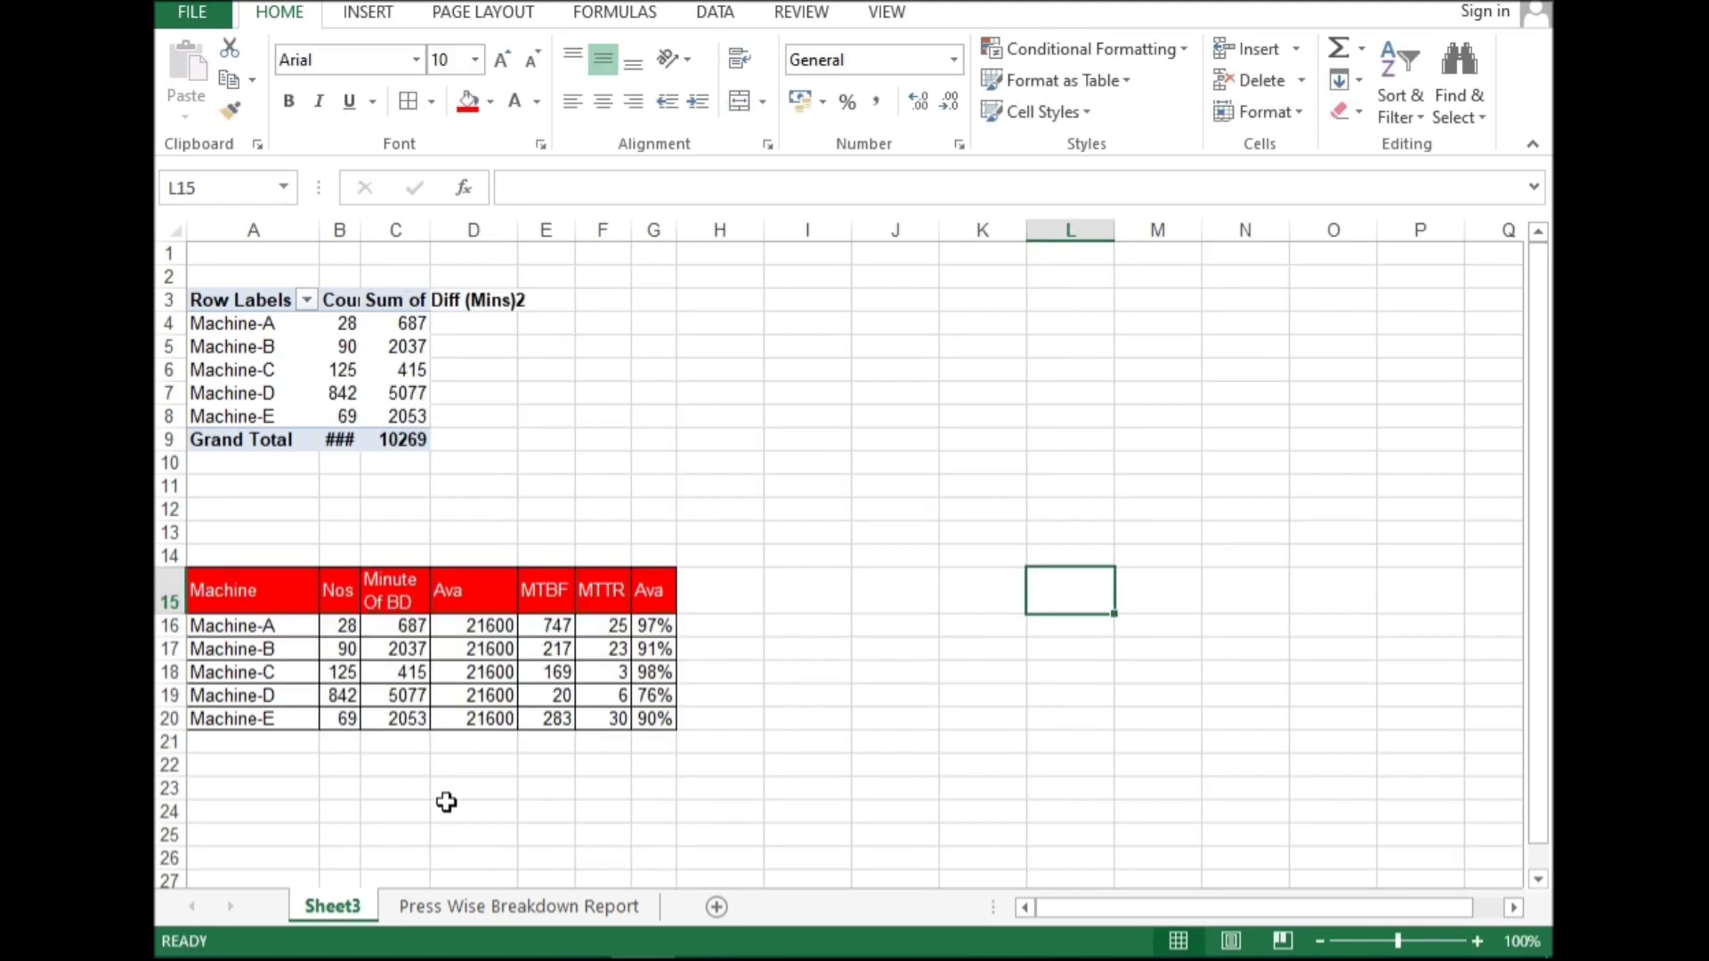